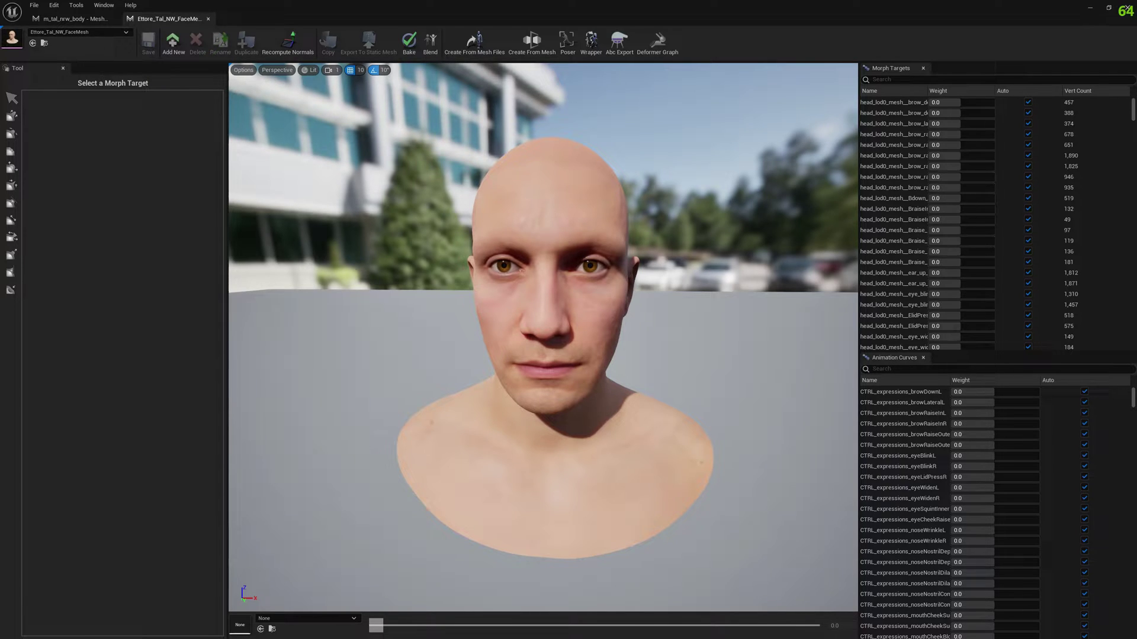
Add a new morph target named test123 to the m_tal_nrw_body mesh.
left_click(71, 19)
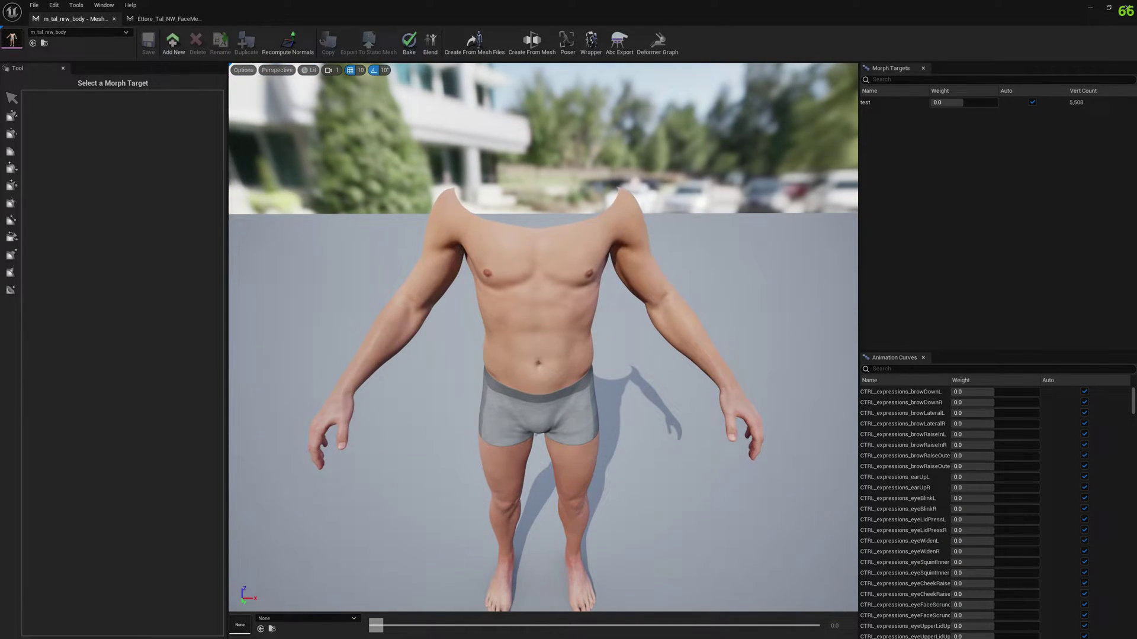
right_click(882, 144)
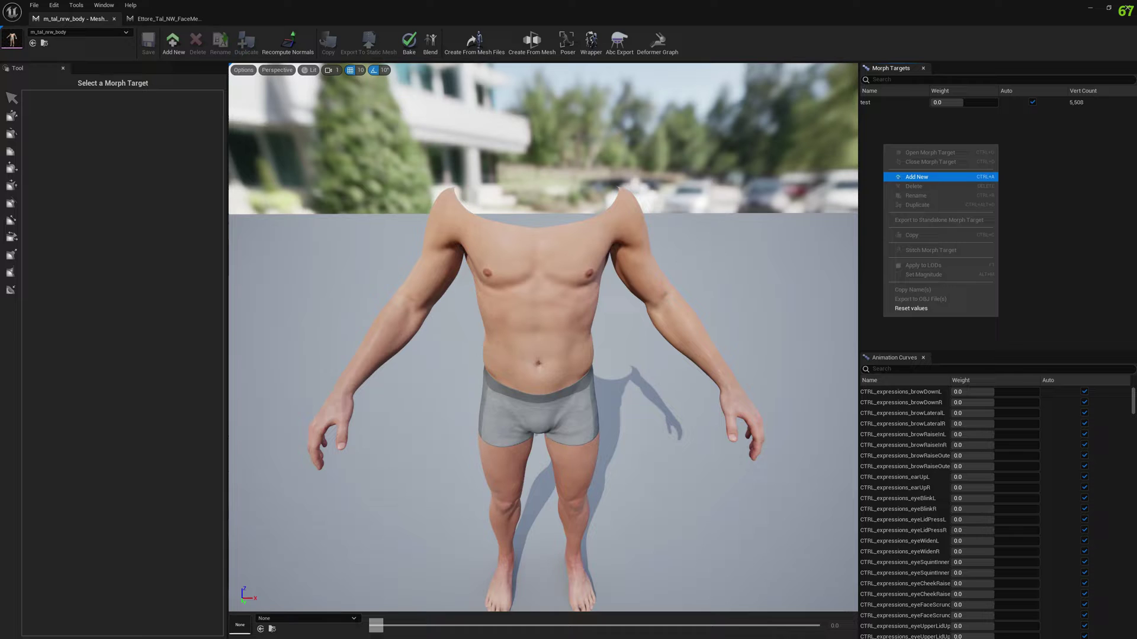
left_click(921, 176)
type("test123")
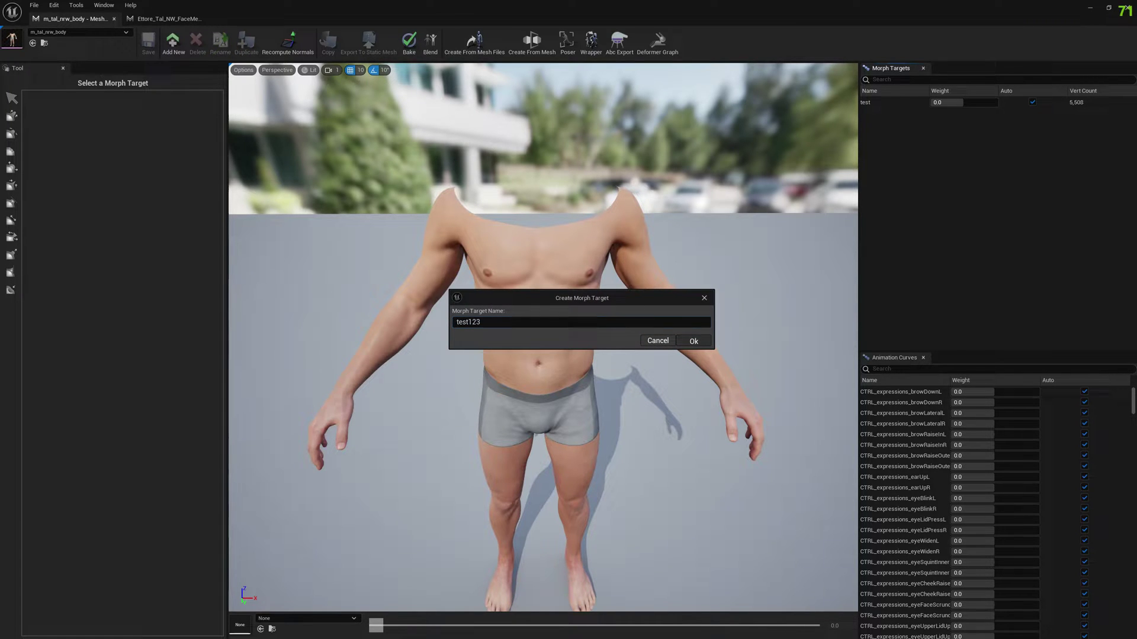
key("Return")
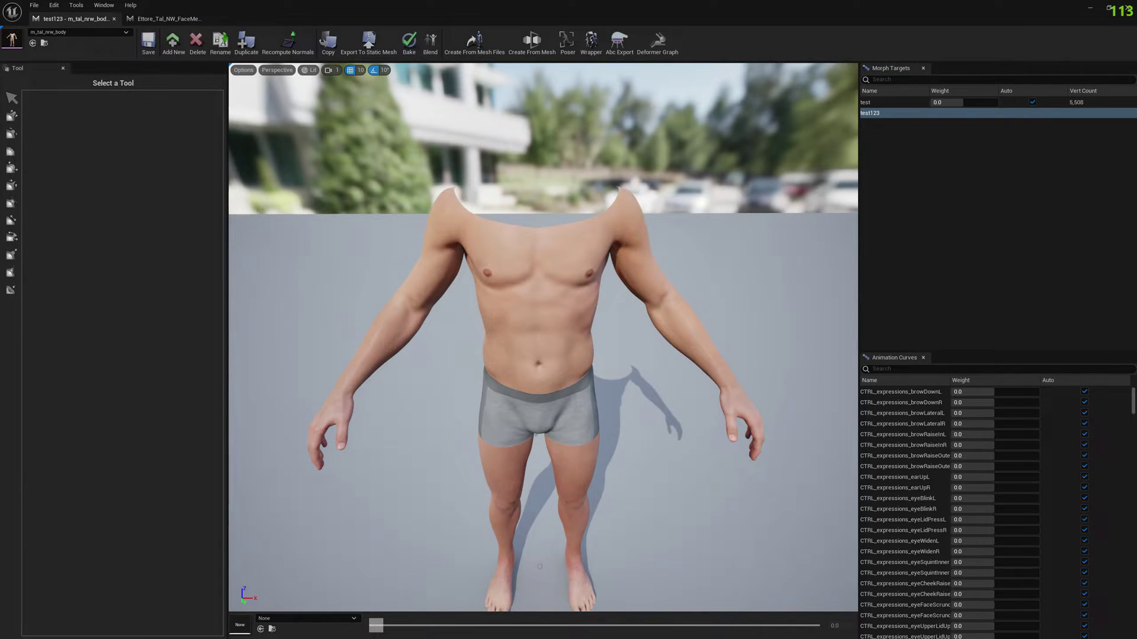
With the Move tool's mask selection enabled, paint a vertex mask across the chest, abdomen and front of the shoulders.
scroll(543, 337, "up", 6)
left_click_drag(543, 337, 503, 350, "alt")
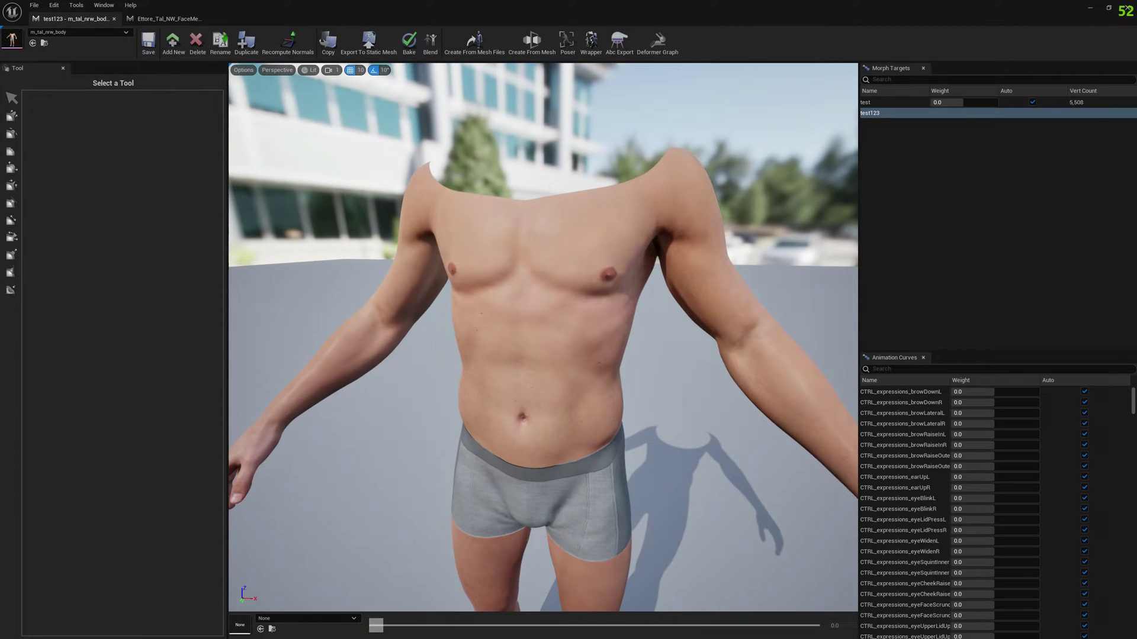
left_click(11, 98)
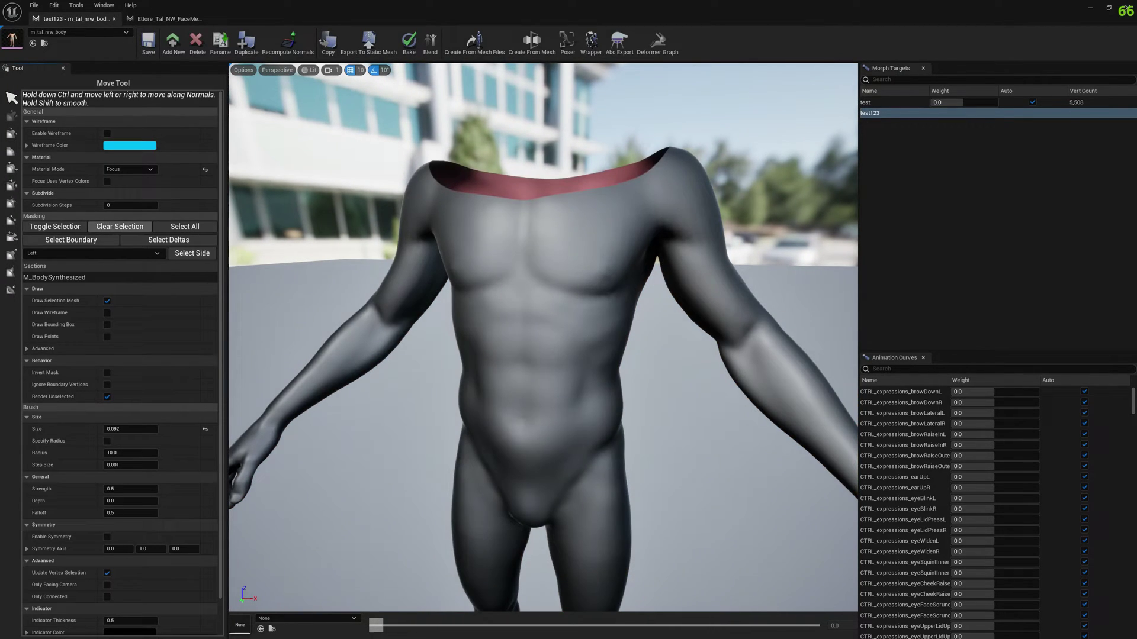
left_click(55, 226)
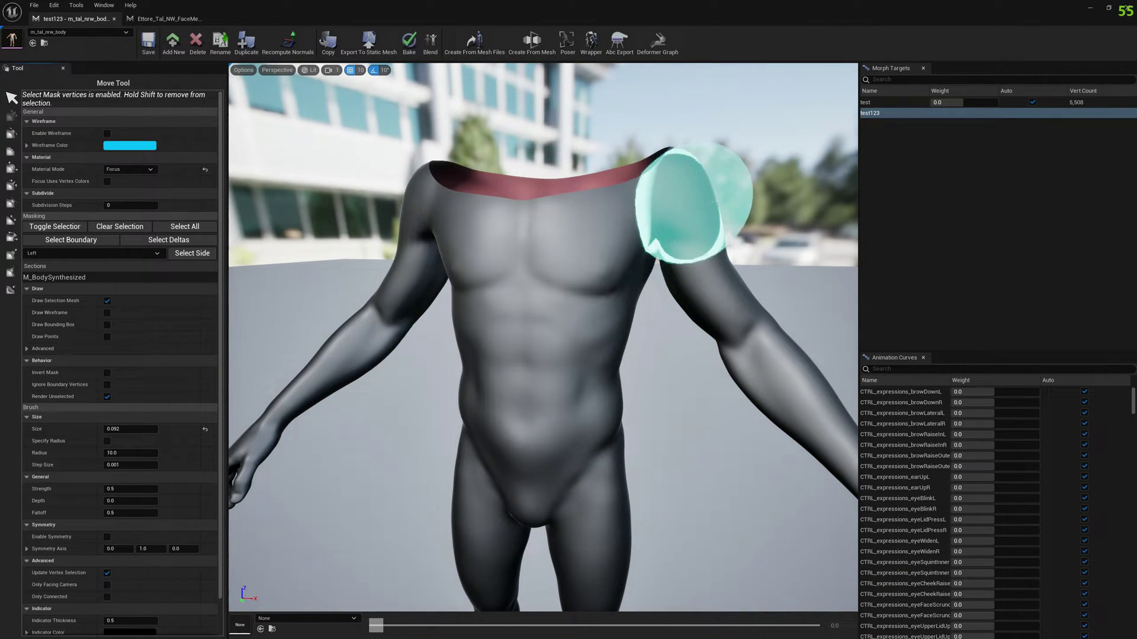
mouse_move(684, 201)
left_mouse_down()
mouse_move(537, 406)
mouse_move(503, 293)
mouse_move(432, 223)
left_mouse_up()
scroll(584, 308, "down", 5)
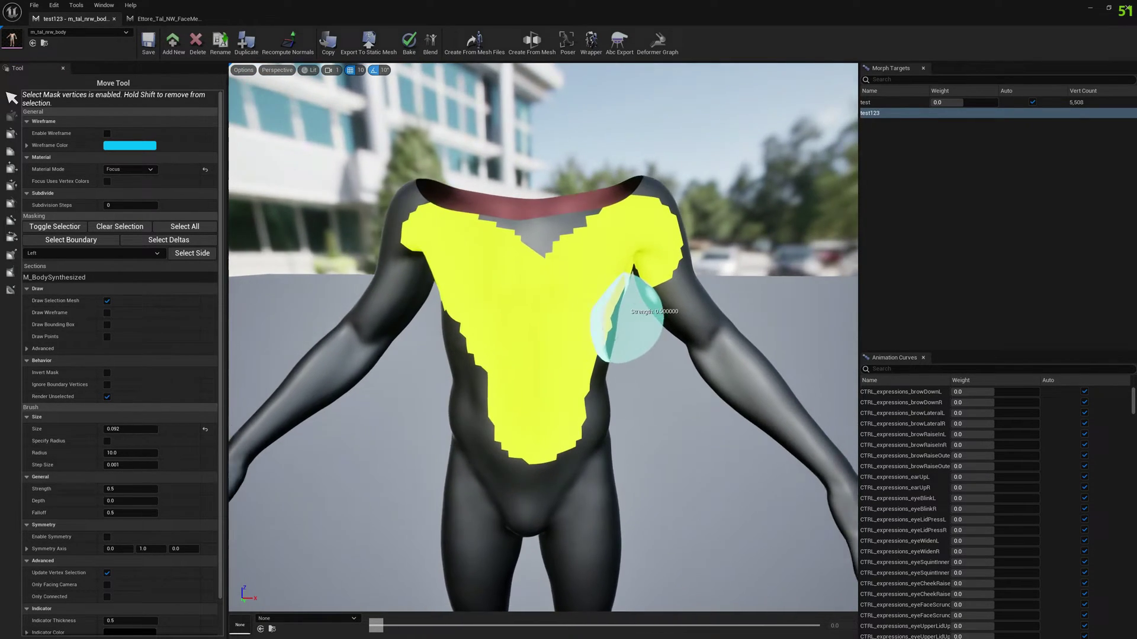
scroll(617, 314, "down", 1)
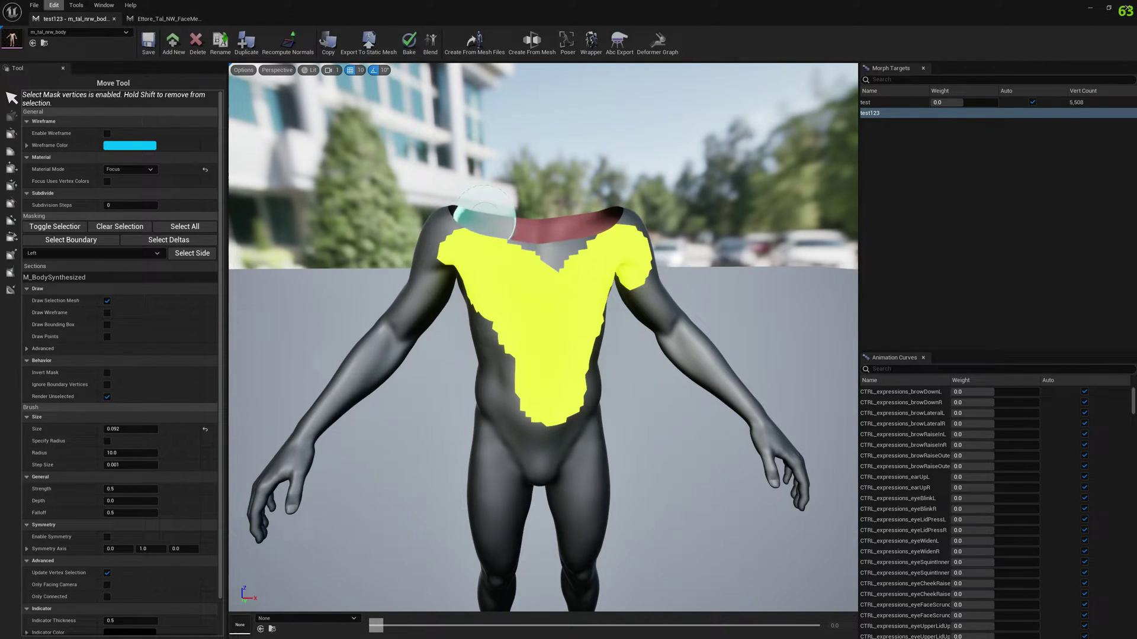
Set up a texture export of the mask selection at 2048 x 2048, with the first UVOffset value set to -1.
left_click(54, 5)
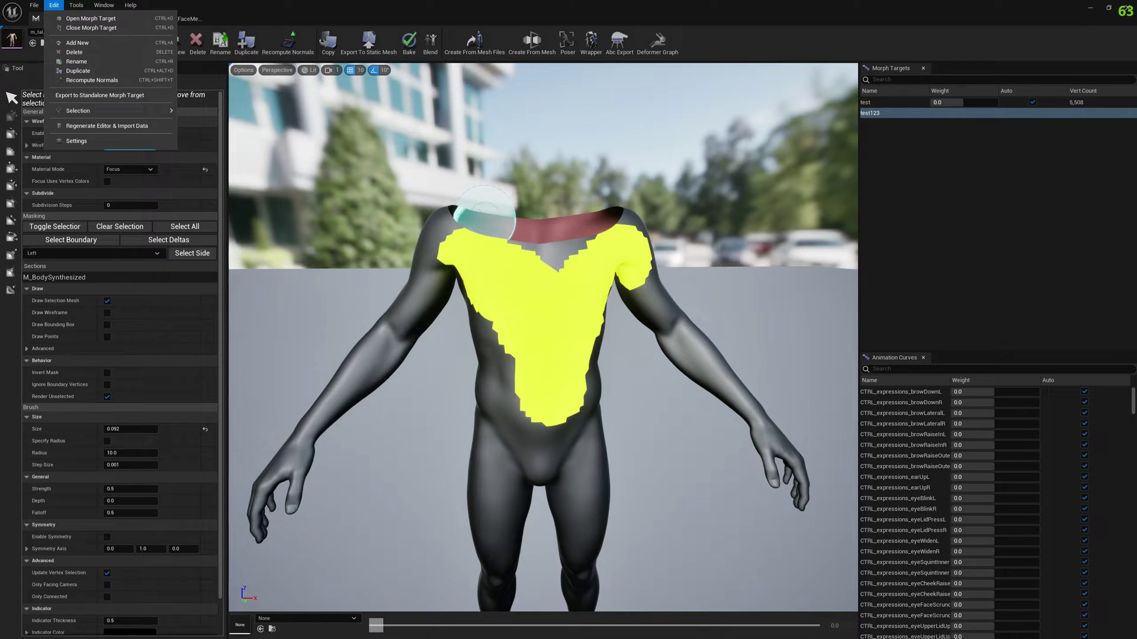
mouse_move(106, 110)
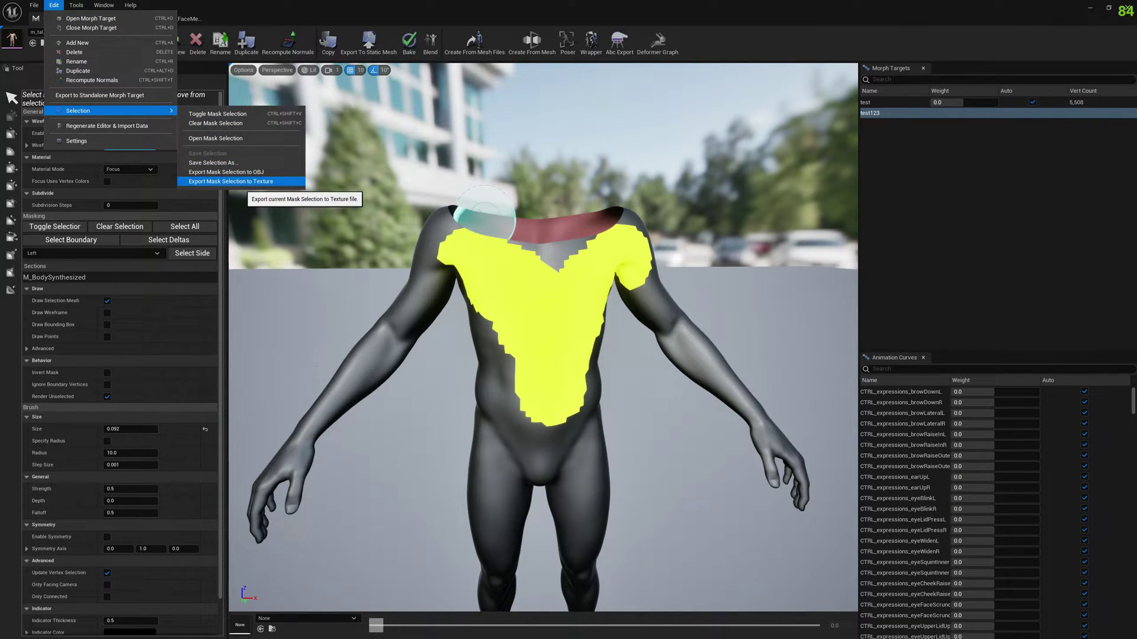
left_click(237, 181)
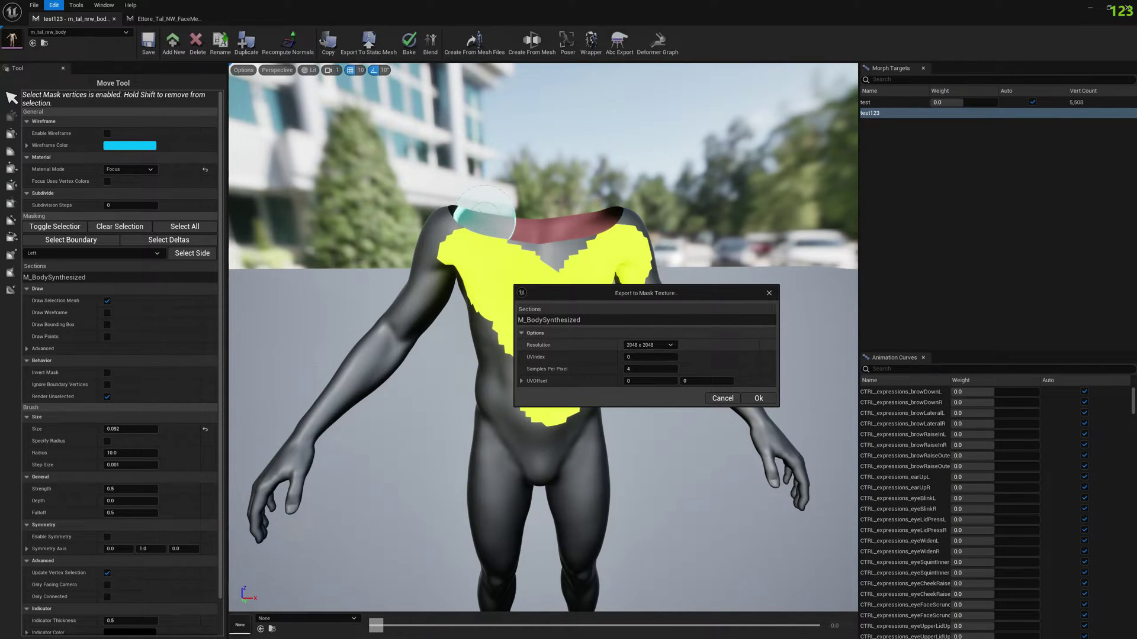
left_click(650, 345)
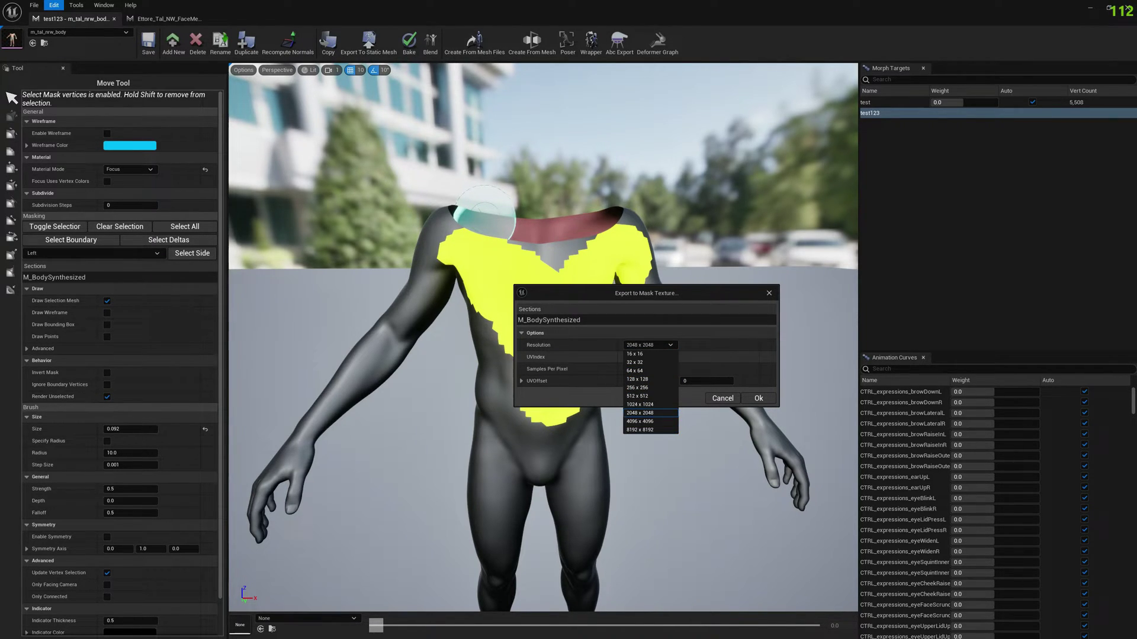
left_click(579, 357)
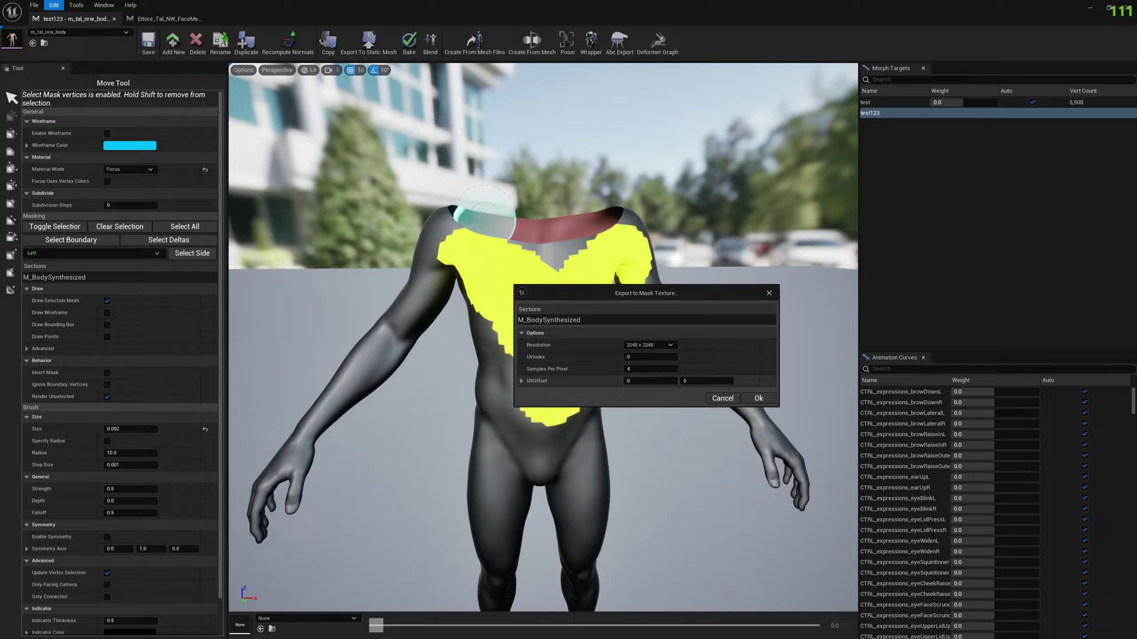
left_click(650, 381)
type("-1")
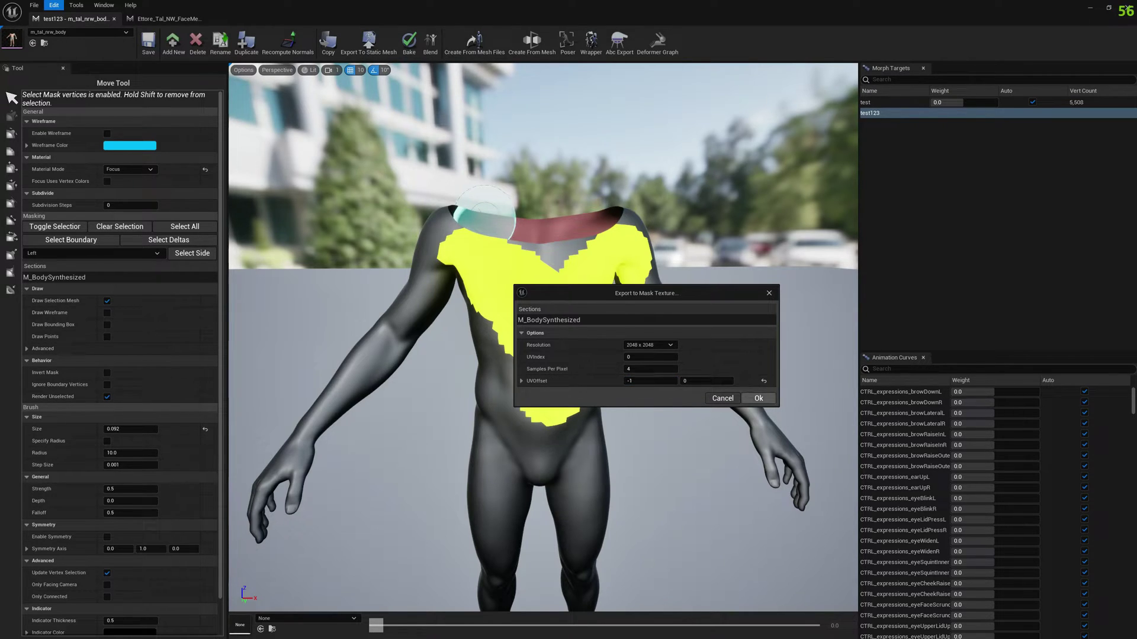
Export the mask texture to the MaskTextures folder and save the new texture asset.
left_click(758, 399)
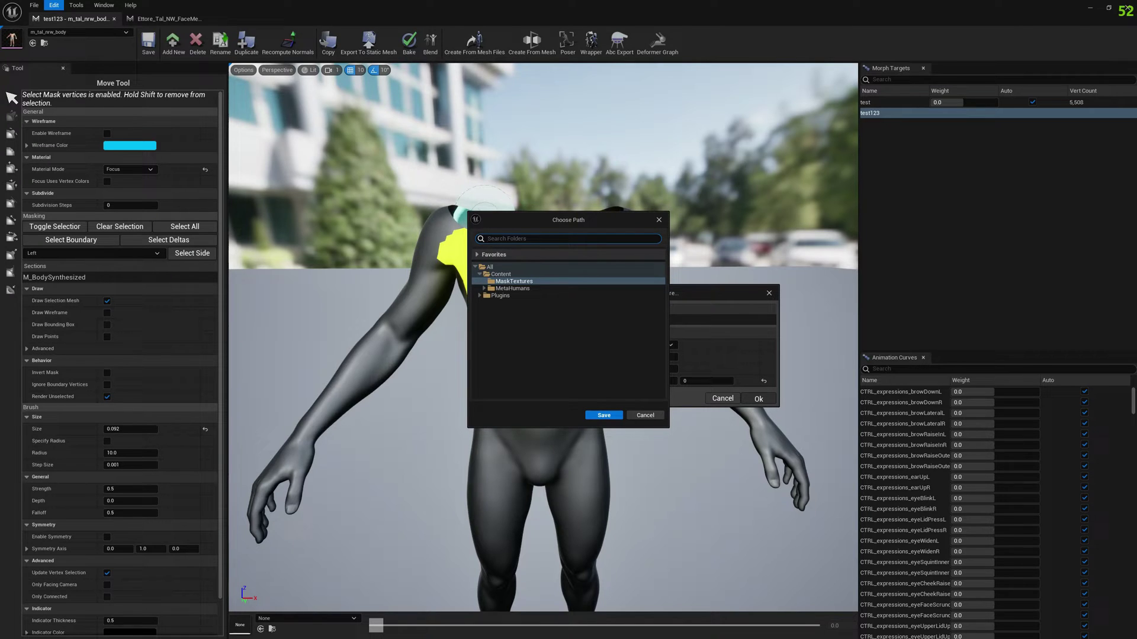
left_click(604, 415)
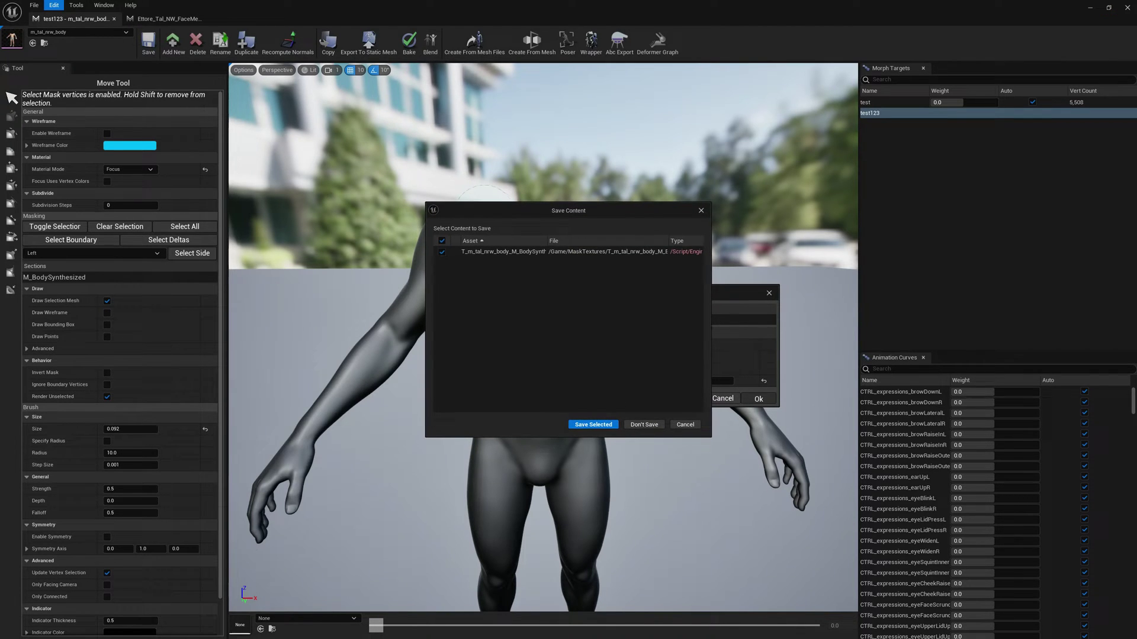
left_click(594, 424)
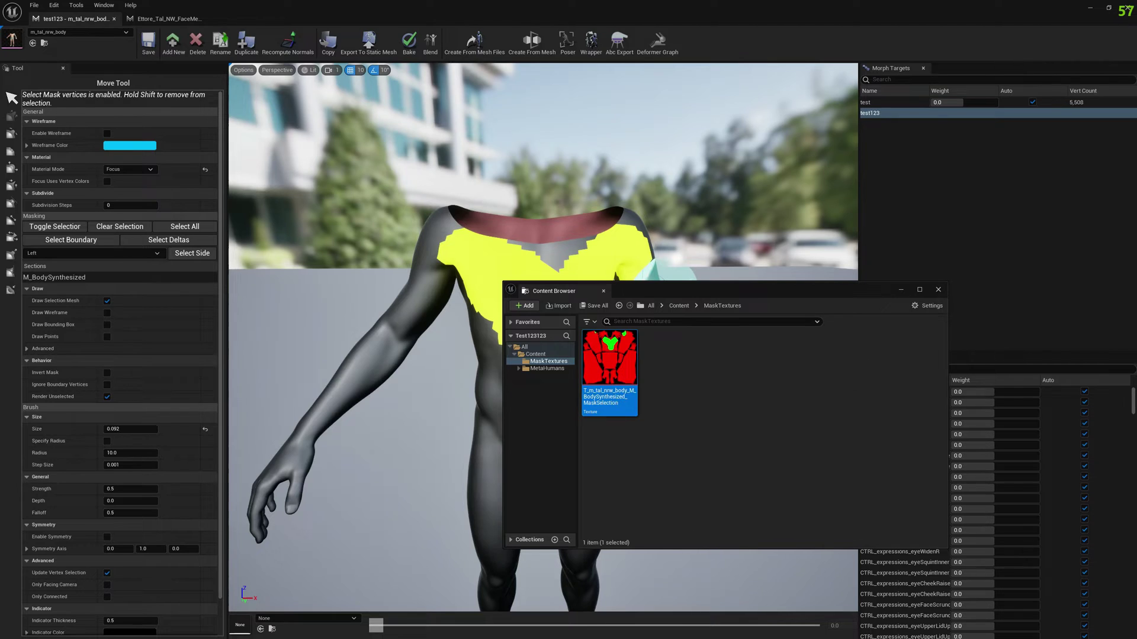
Open the exported mask texture and compare it with the painted body mesh and the face mesh.
left_click_drag(693, 295, 718, 302)
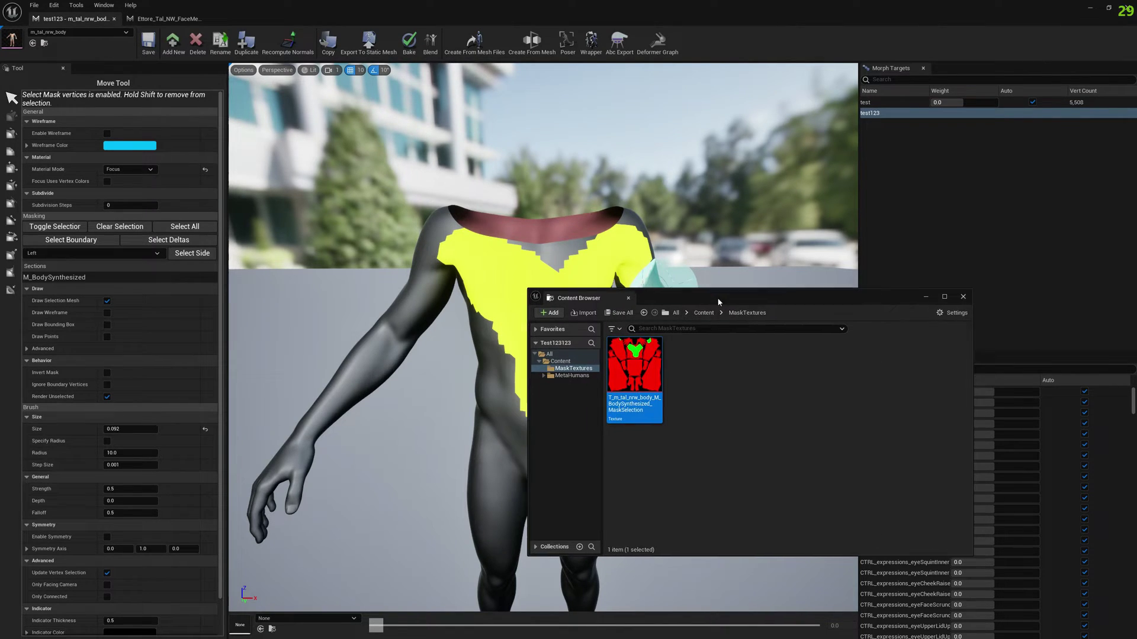
double_click(634, 367)
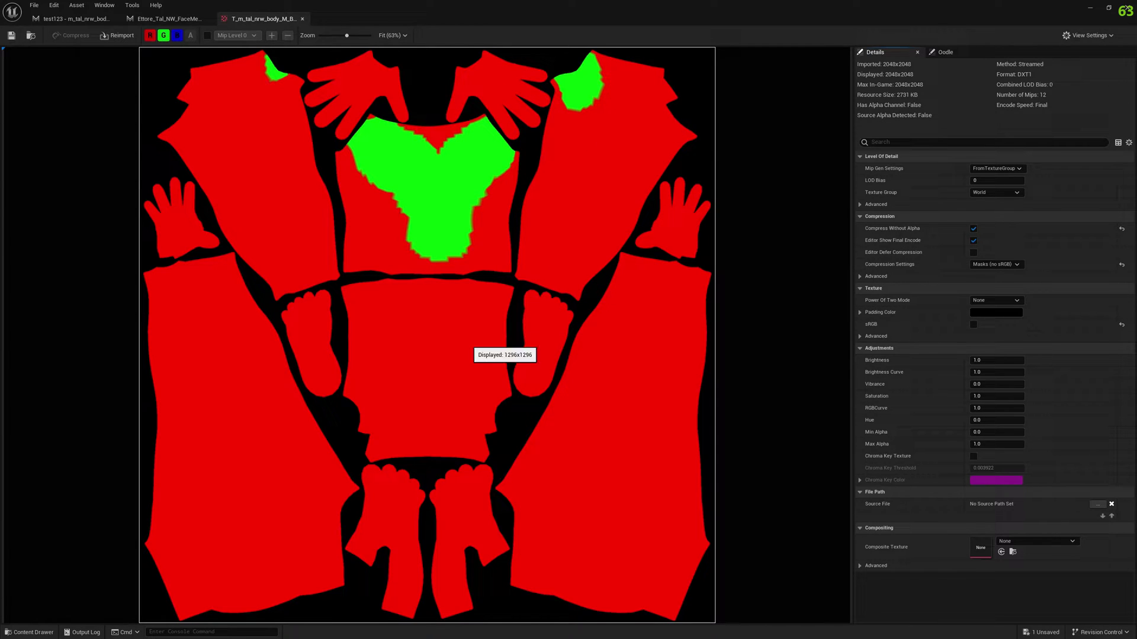
left_click(160, 19)
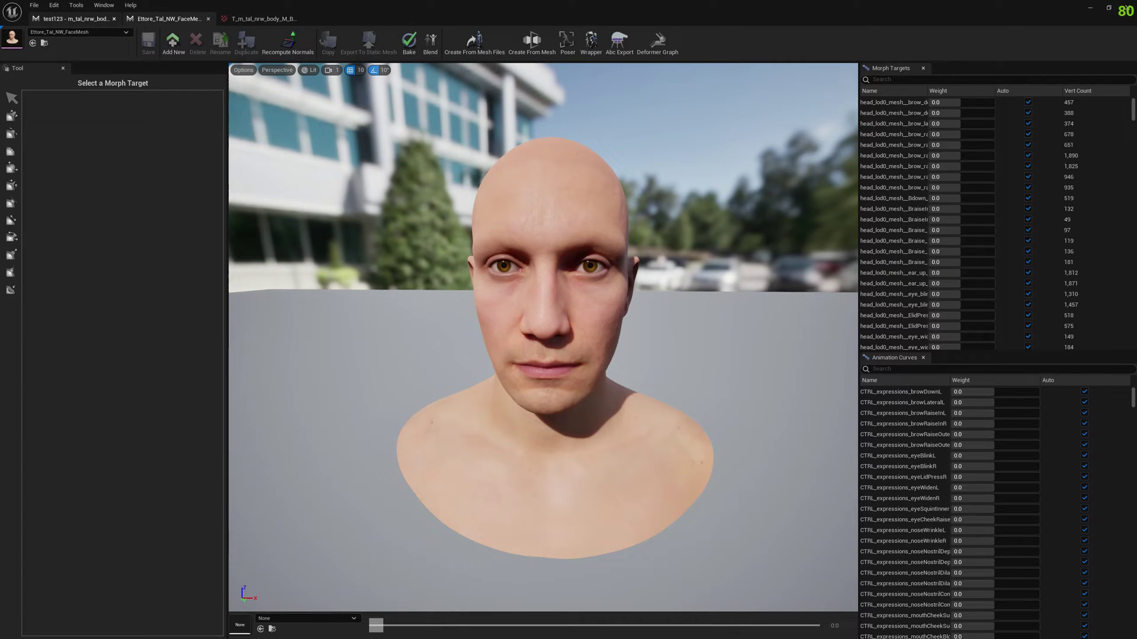
left_click(76, 19)
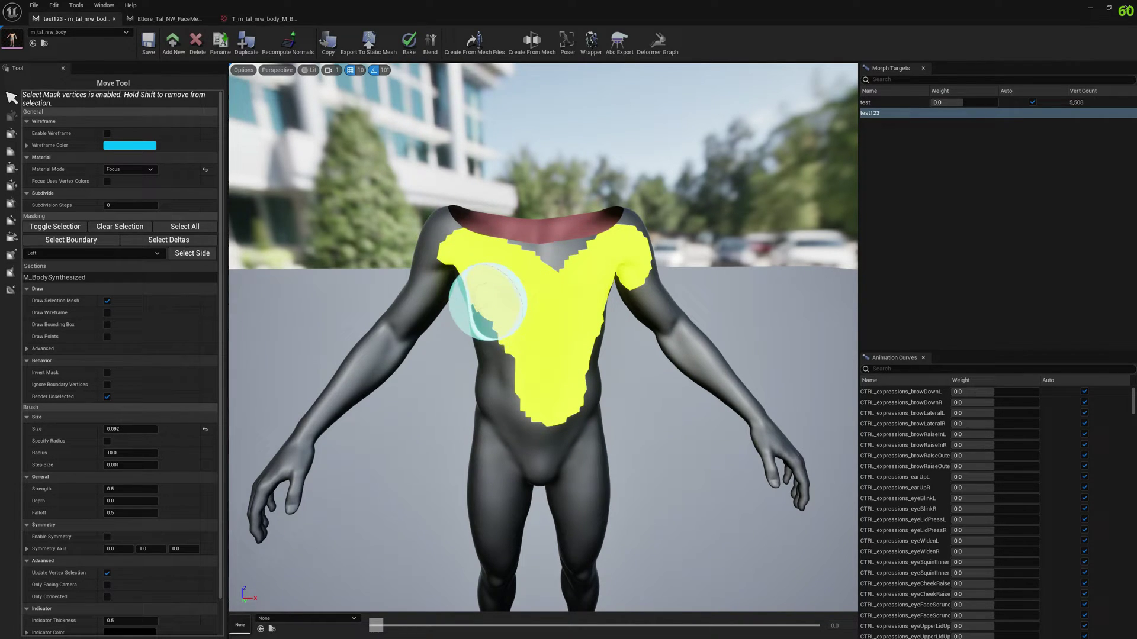
left_click(263, 18)
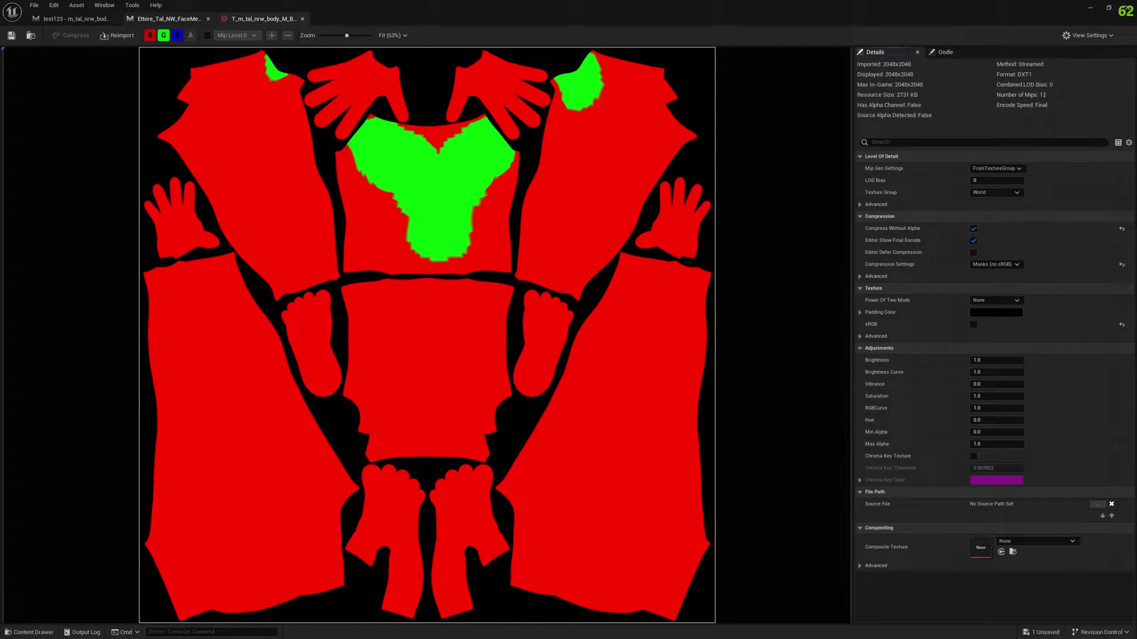
left_click(170, 18)
left_click(75, 19)
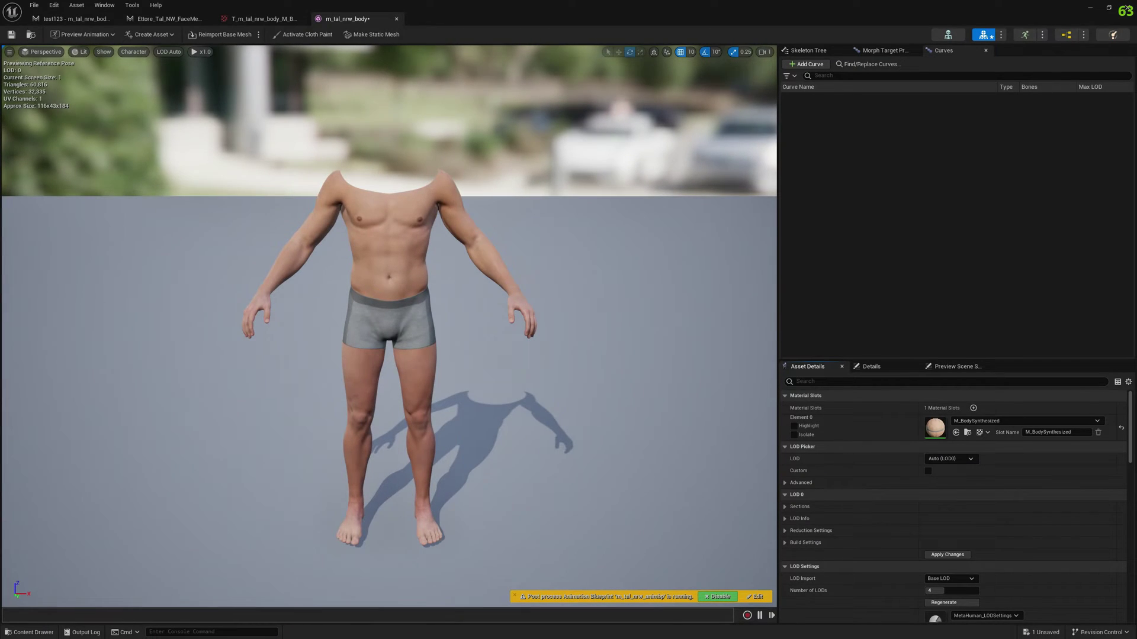
Open the body mesh's M_BodySynthesized material and follow its parent materials up to the M_BodySkin material graph.
double_click(935, 428)
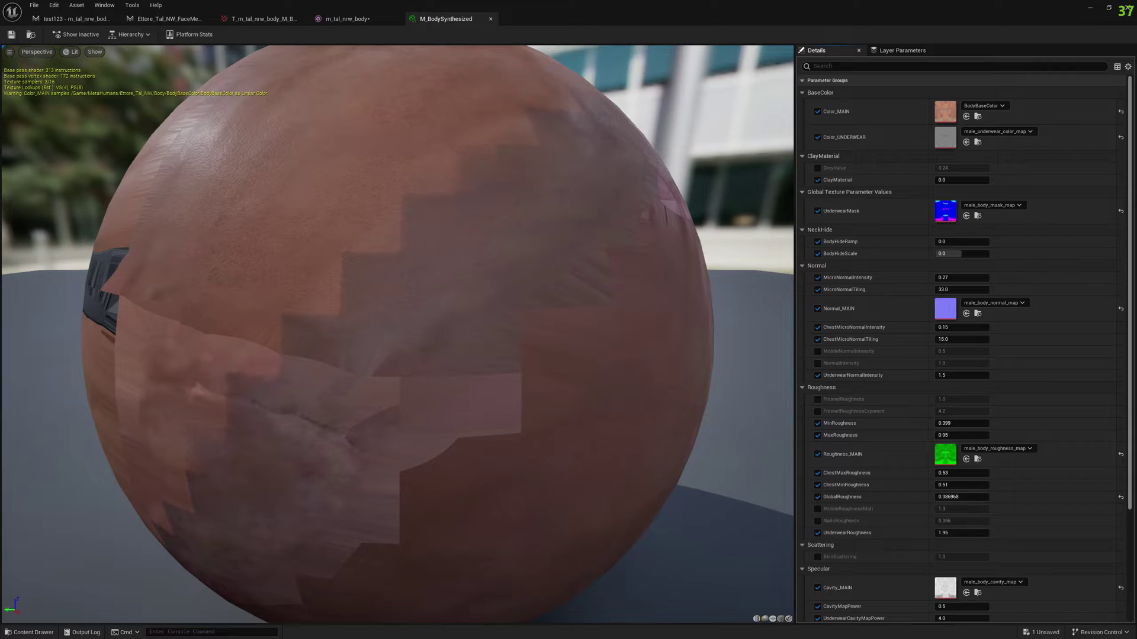
scroll(947, 427, "down", 3)
double_click(945, 535)
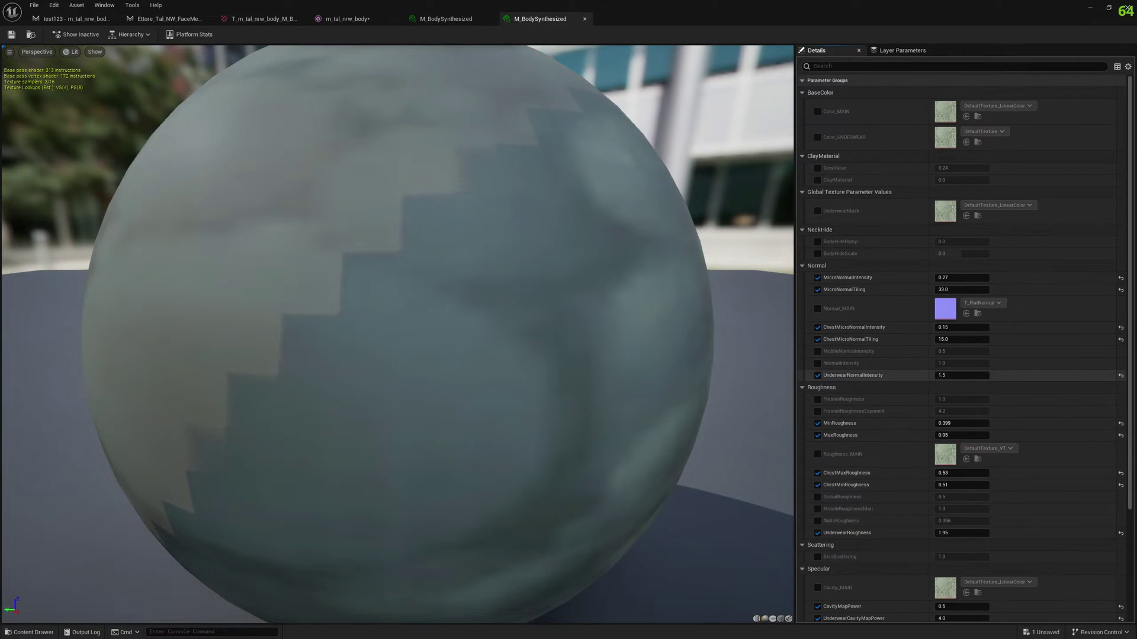
scroll(948, 408, "down", 3)
double_click(944, 536)
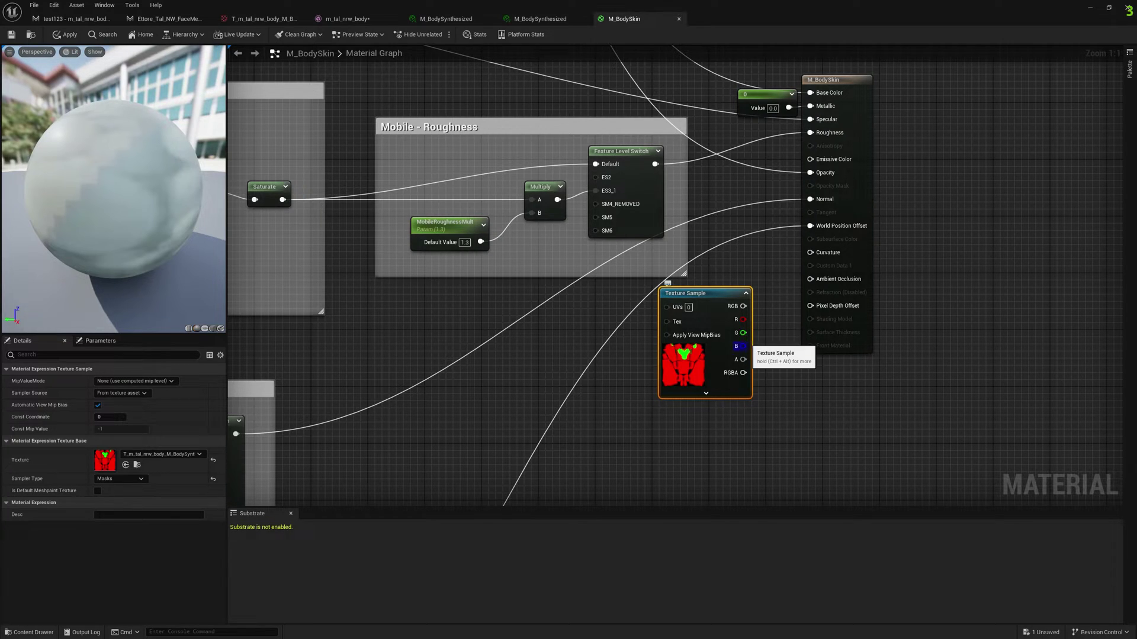
Set the blend mode of the M_BodySkin material to Masked.
left_click(836, 79)
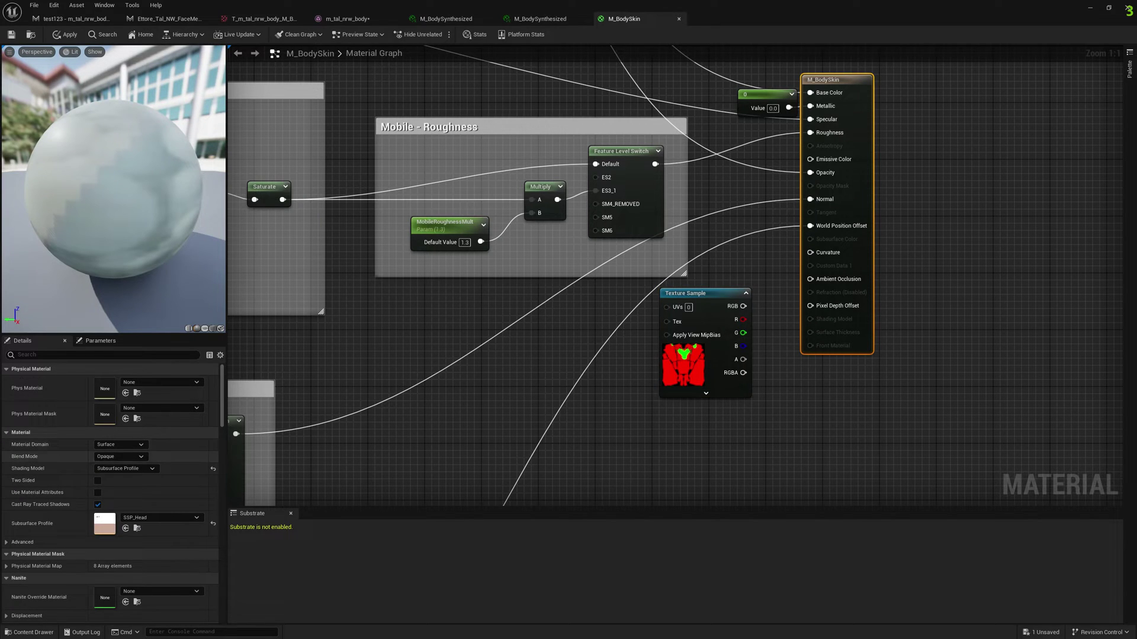
left_click(121, 456)
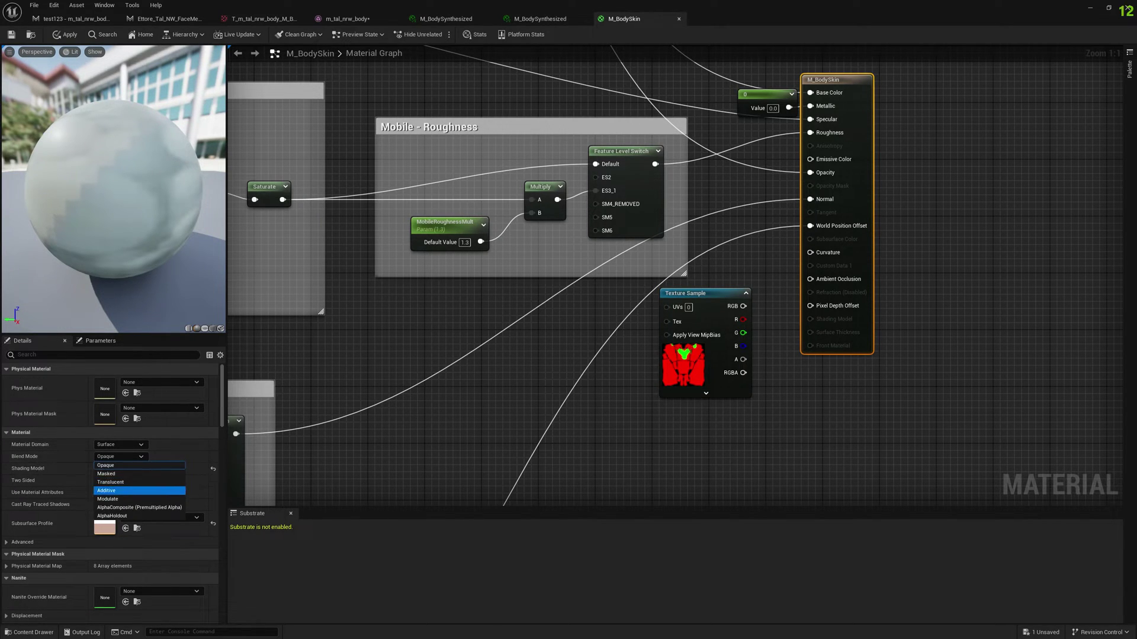
left_click(139, 474)
Connect the mask texture sample's G output to the Opacity Mask input, then apply and save M_BodySkin.
right_click_drag(743, 333, 708, 372)
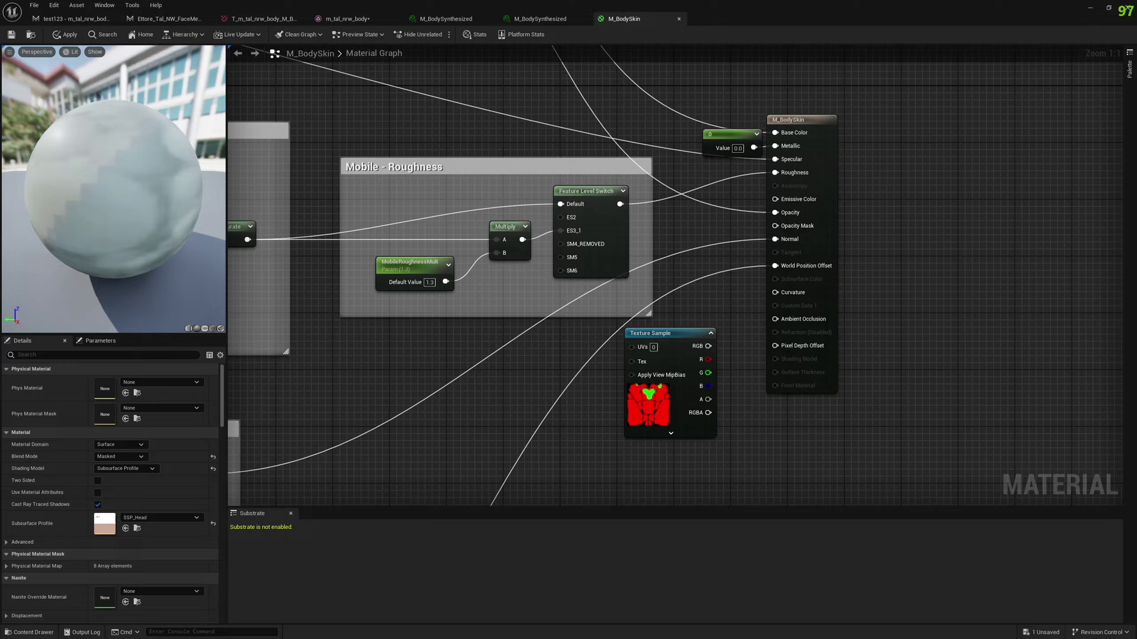
left_click_drag(708, 372, 794, 229)
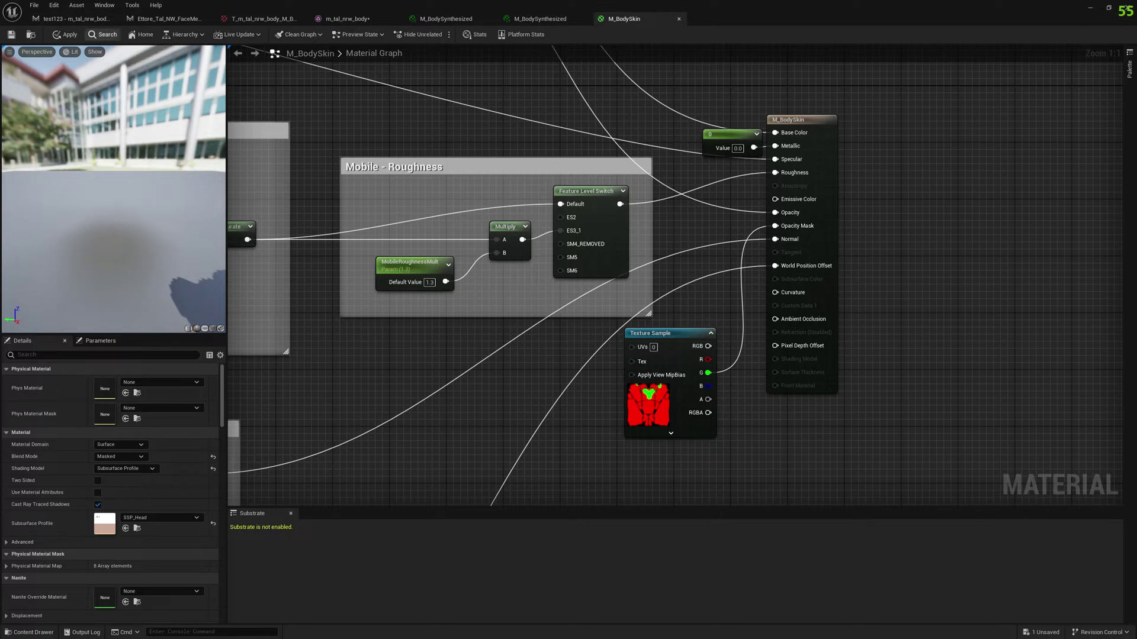
left_click(65, 34)
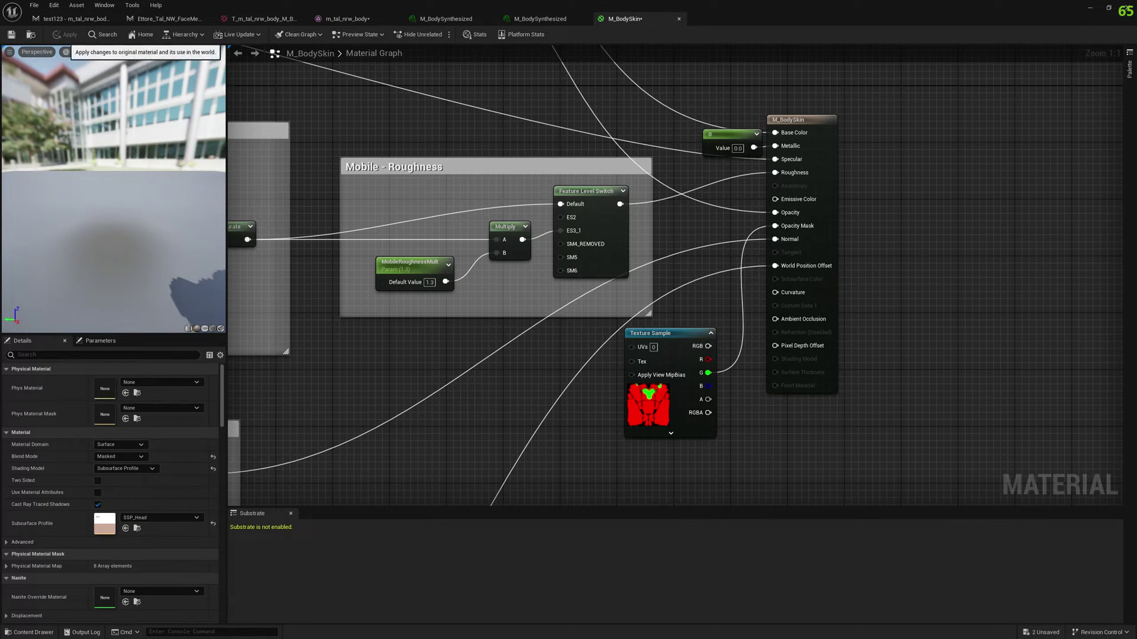
left_click(11, 35)
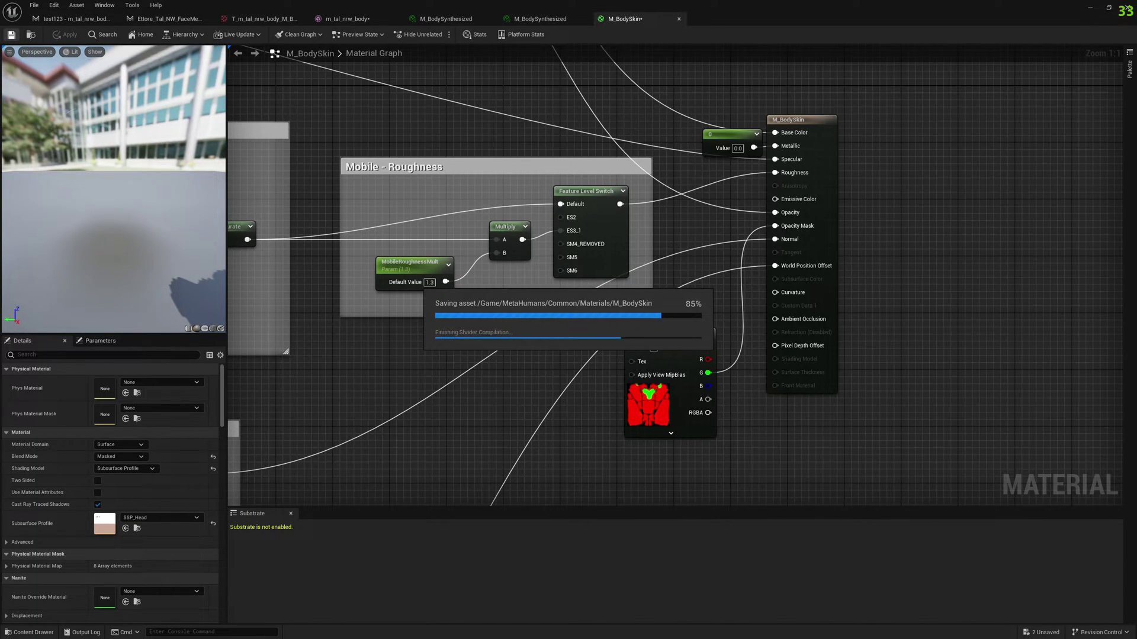
Inspect the masked body up close in the m_tal_nrw_body skeletal mesh preview.
left_click(347, 20)
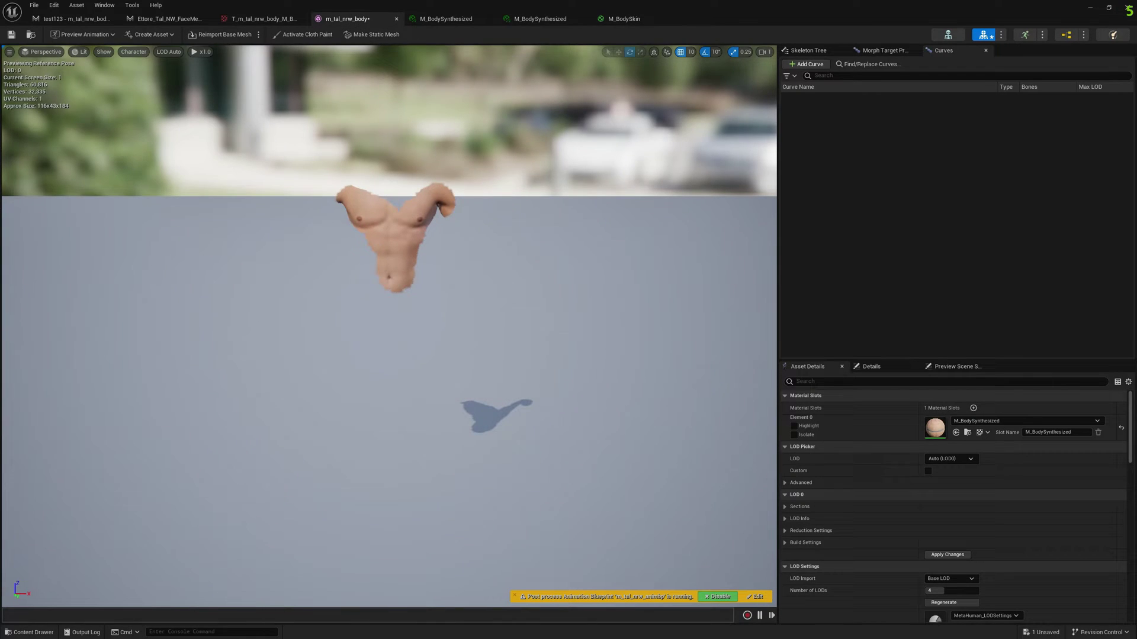
key("w")
right_click_drag(389, 267, 259, 239)
key("d")
key("w")
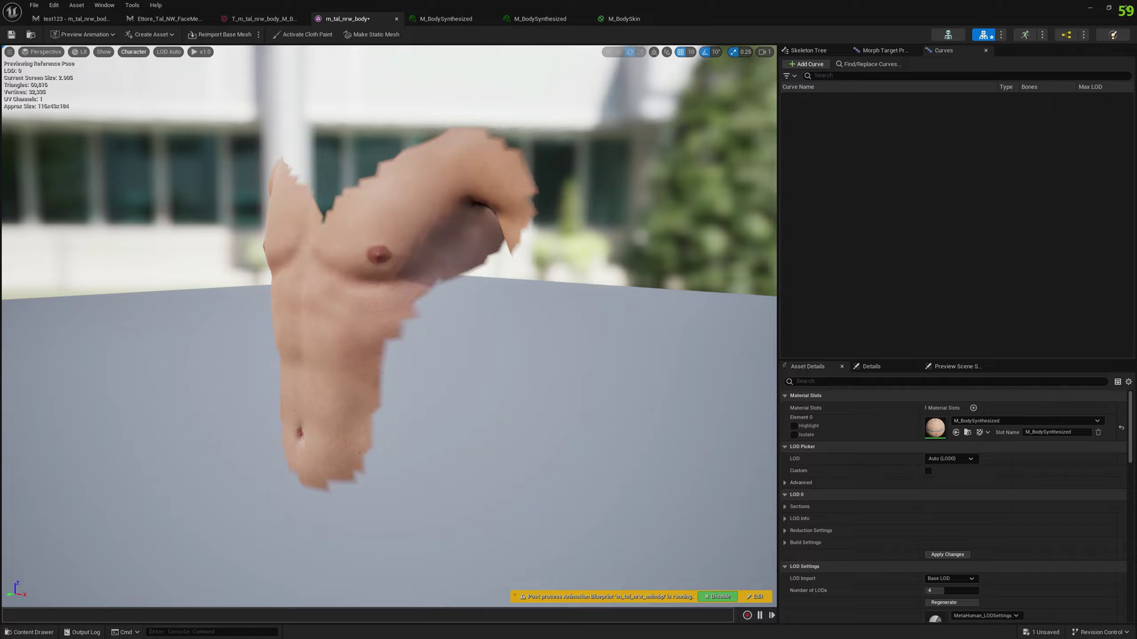
Examine the masked body's edges in Unlit view mode, up close and from farther away.
left_click(80, 51)
left_click(89, 86)
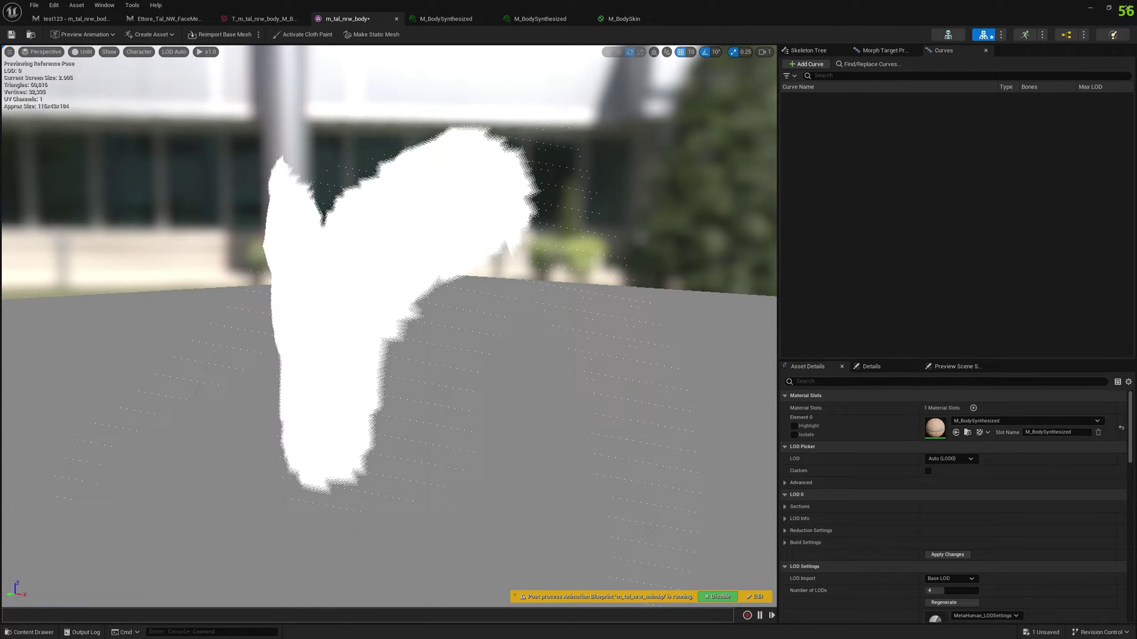
right_click_drag(389, 326, 389, 333)
key("s")
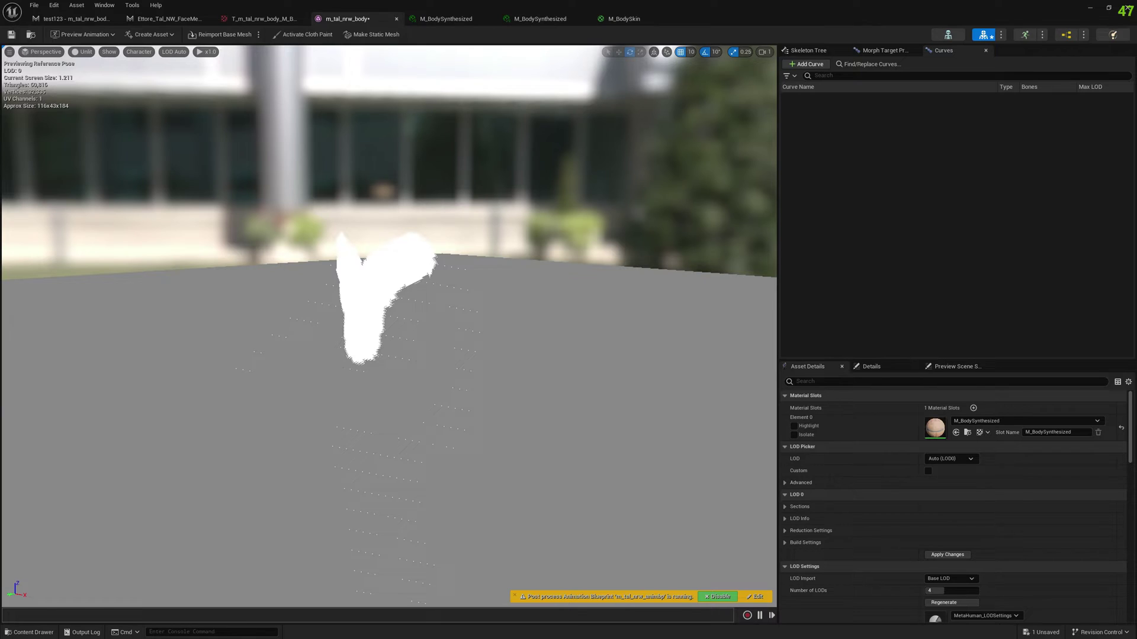
Turn off Dither Opacity Mask in the M_BodySkin material, then apply and save it.
left_click(624, 19)
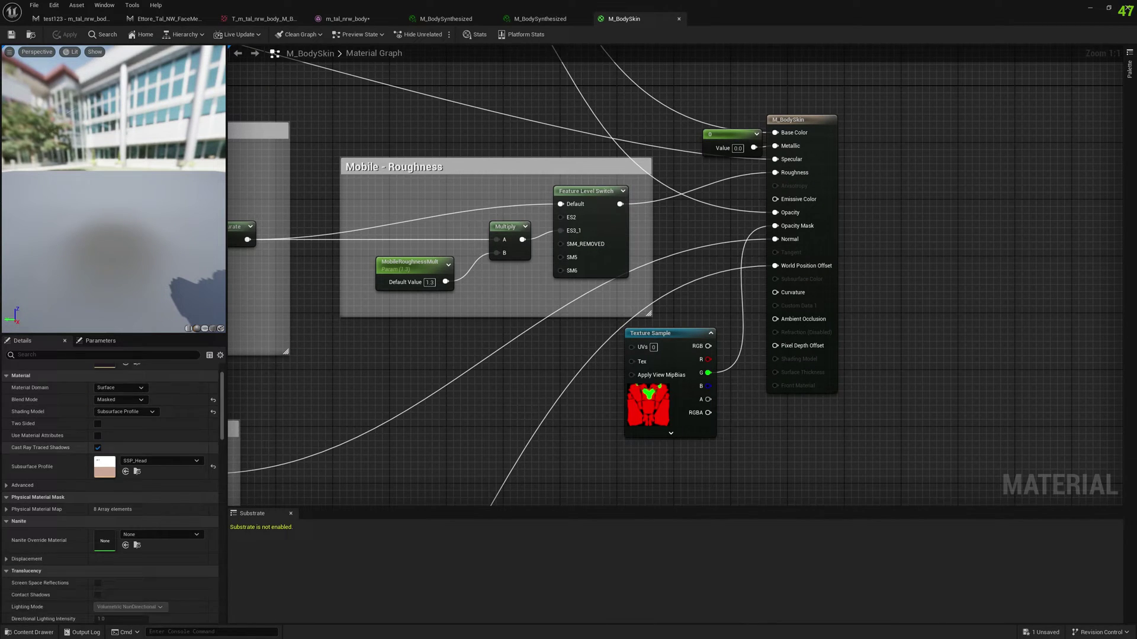
scroll(113, 491, "down", 8)
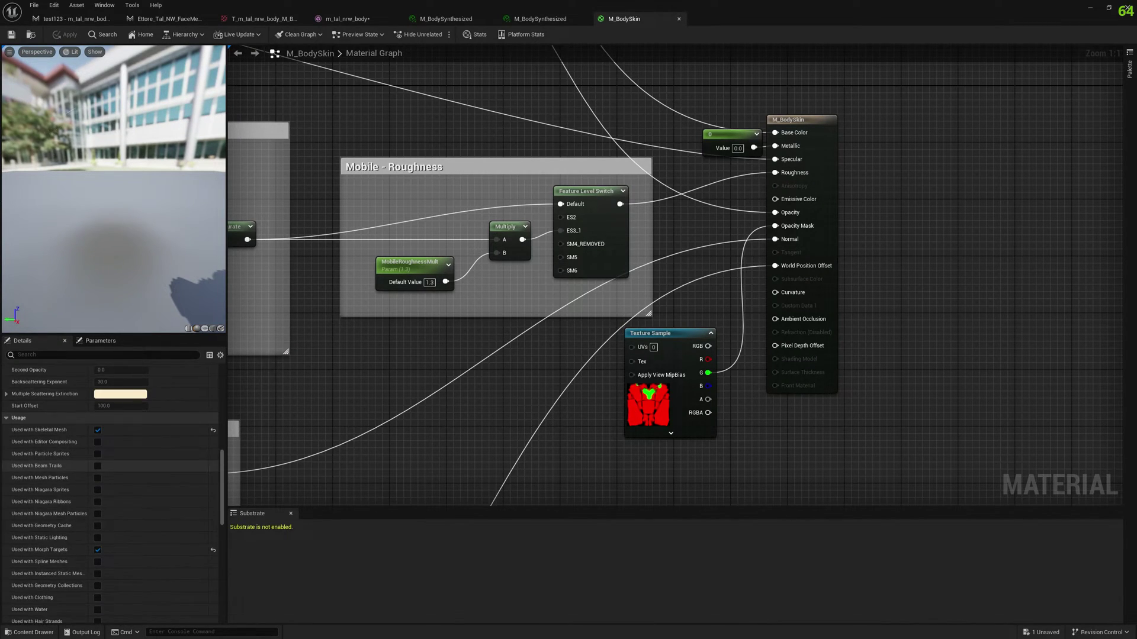
scroll(110, 491, "down", 10)
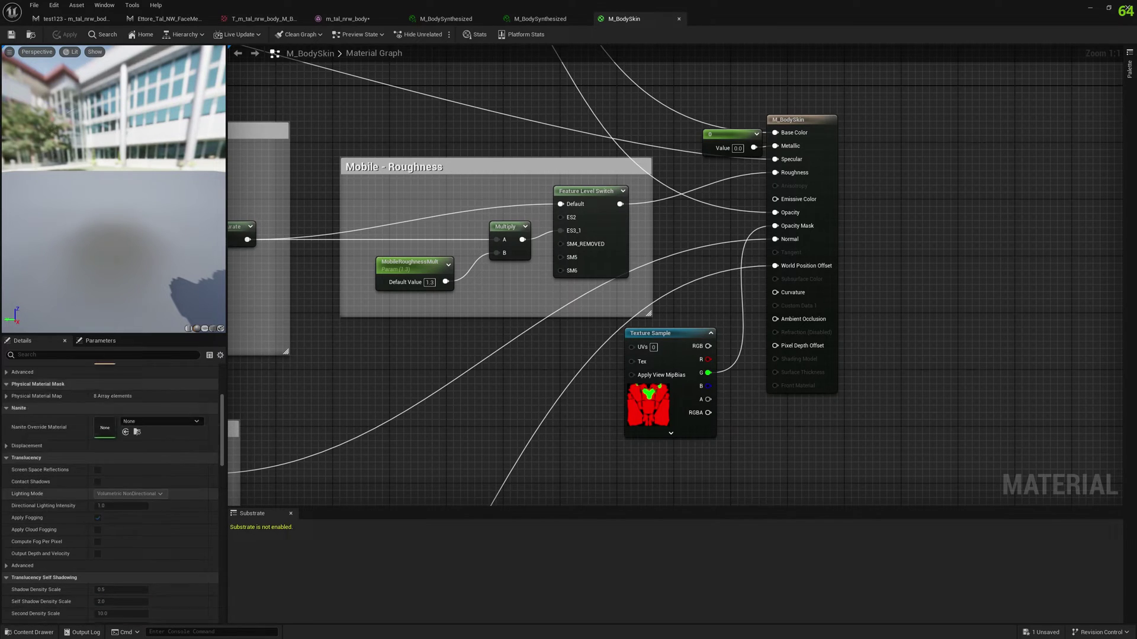
scroll(110, 492, "up", 4)
scroll(110, 491, "up", 1)
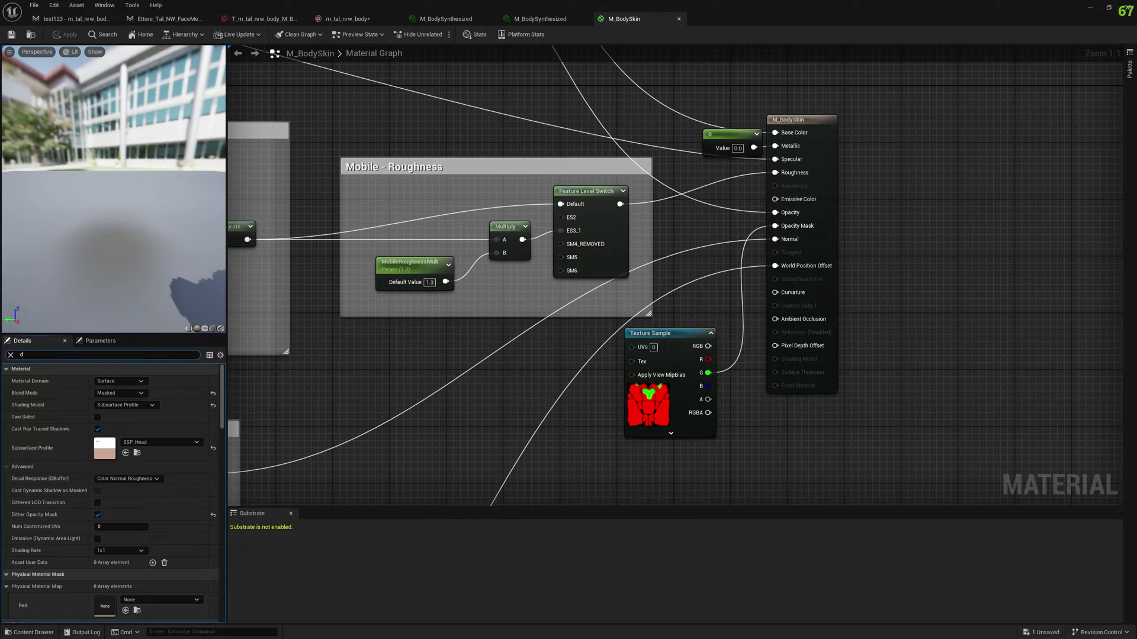
left_click(793, 233)
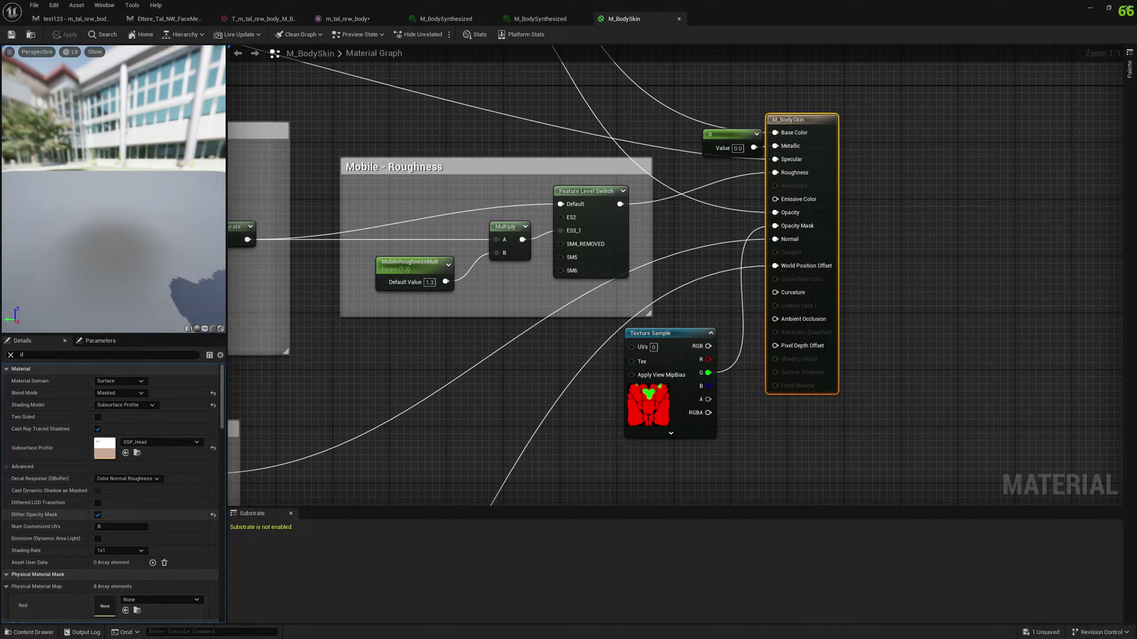
left_click(98, 515)
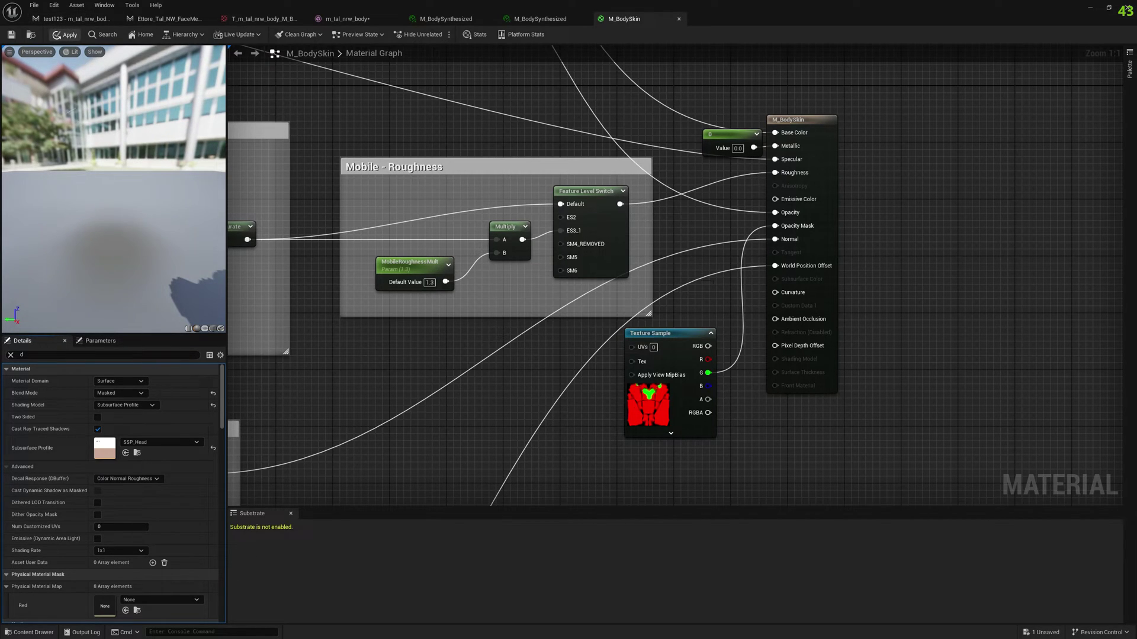
left_click(65, 35)
left_click(11, 34)
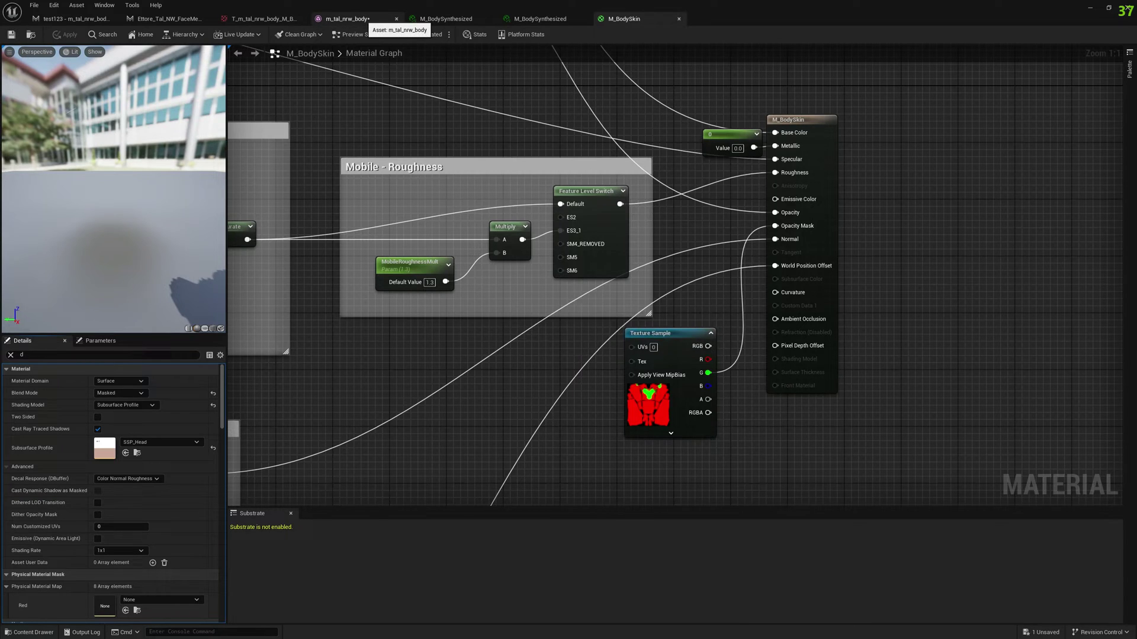
Inspect the cutout edges on the m_tal_nrw_body mesh and return its preview to Lit view mode.
left_click(356, 18)
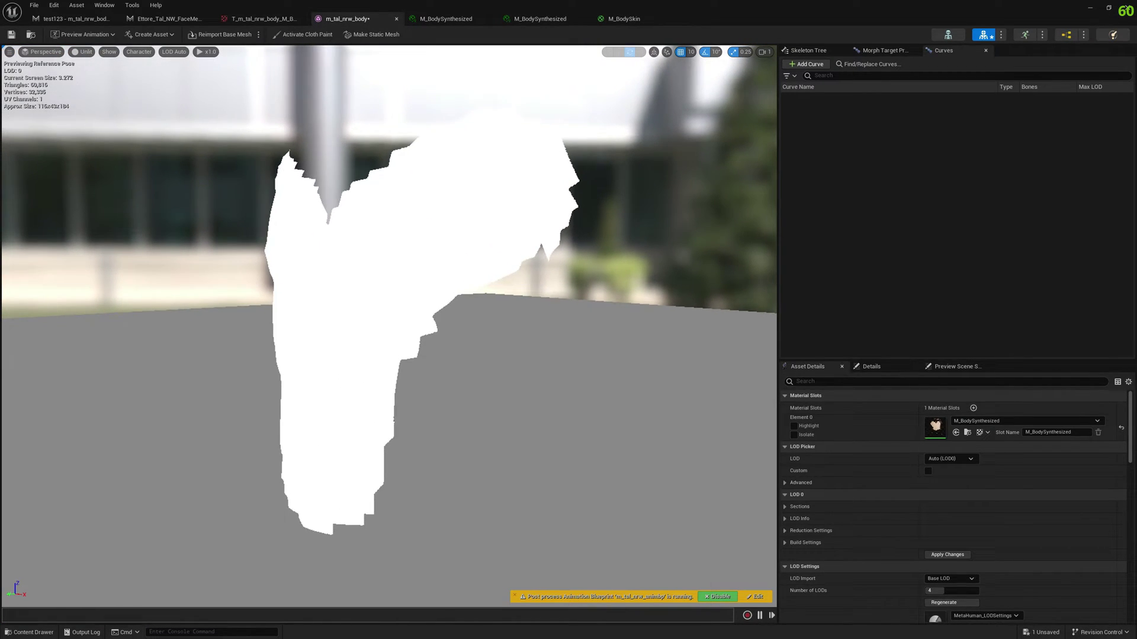
right_click_drag(389, 325, 449, 284)
left_click(83, 51)
left_click(89, 75)
scroll(414, 325, "up", 4)
right_click_drag(414, 325, 414, 409)
scroll(414, 326, "down", 3)
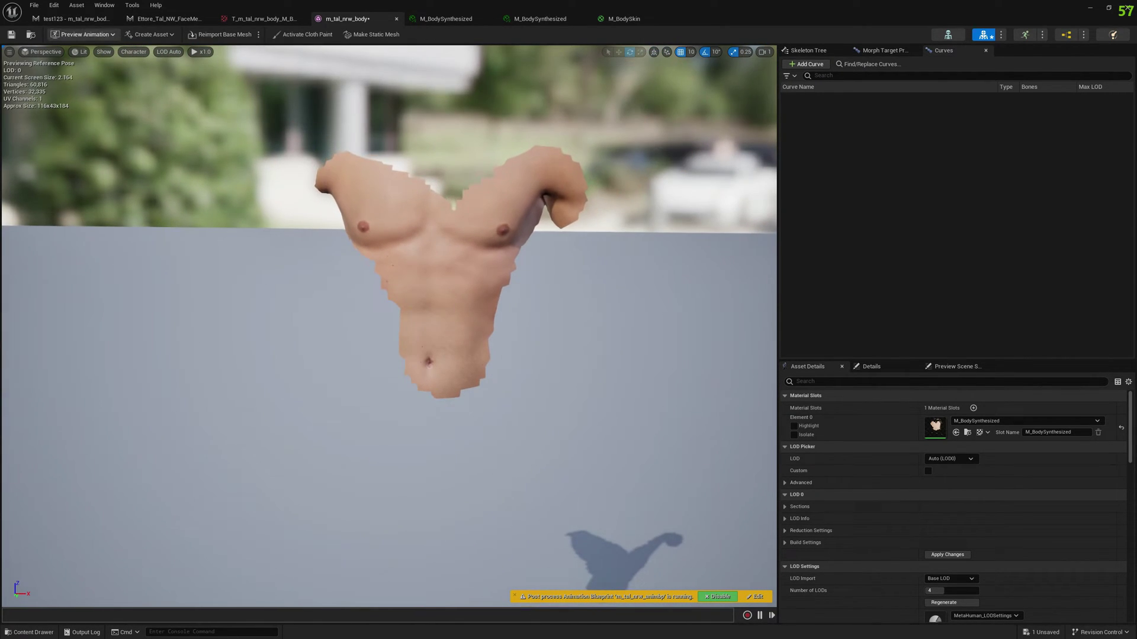
Create a morph target named test123 on the MetaHuman face mesh.
left_click(73, 19)
left_click(169, 18)
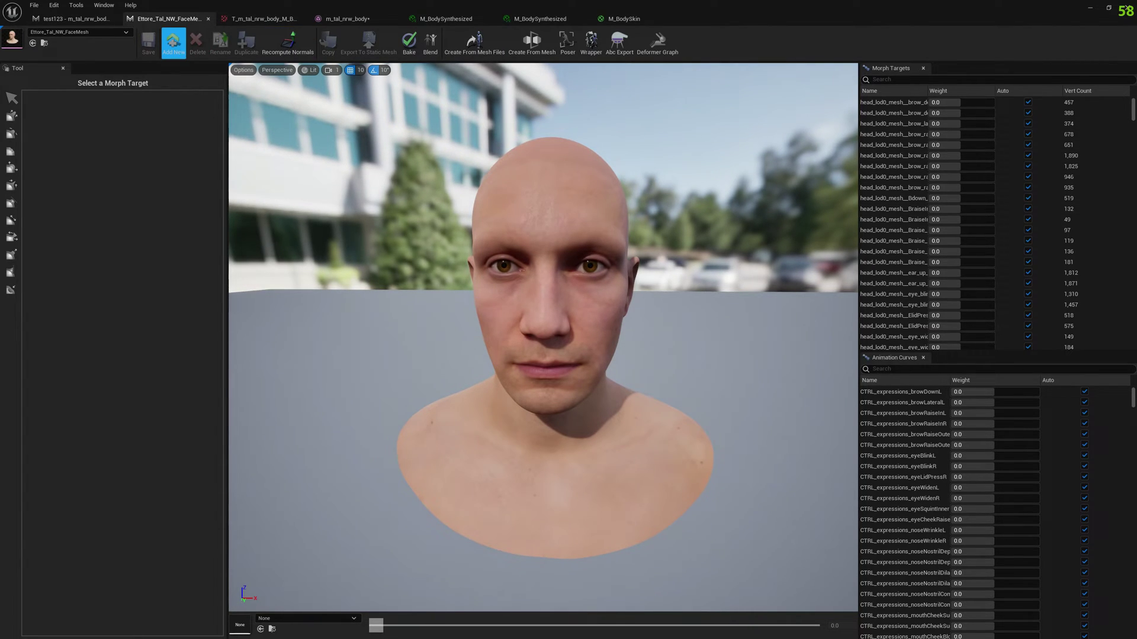
left_click(173, 41)
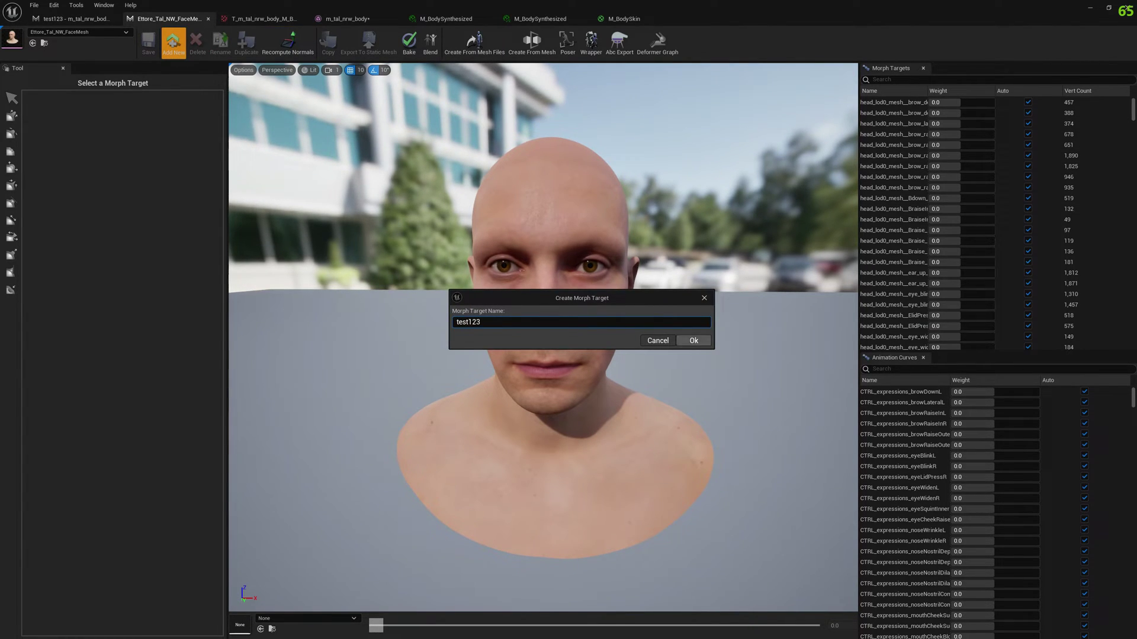
left_click(693, 340)
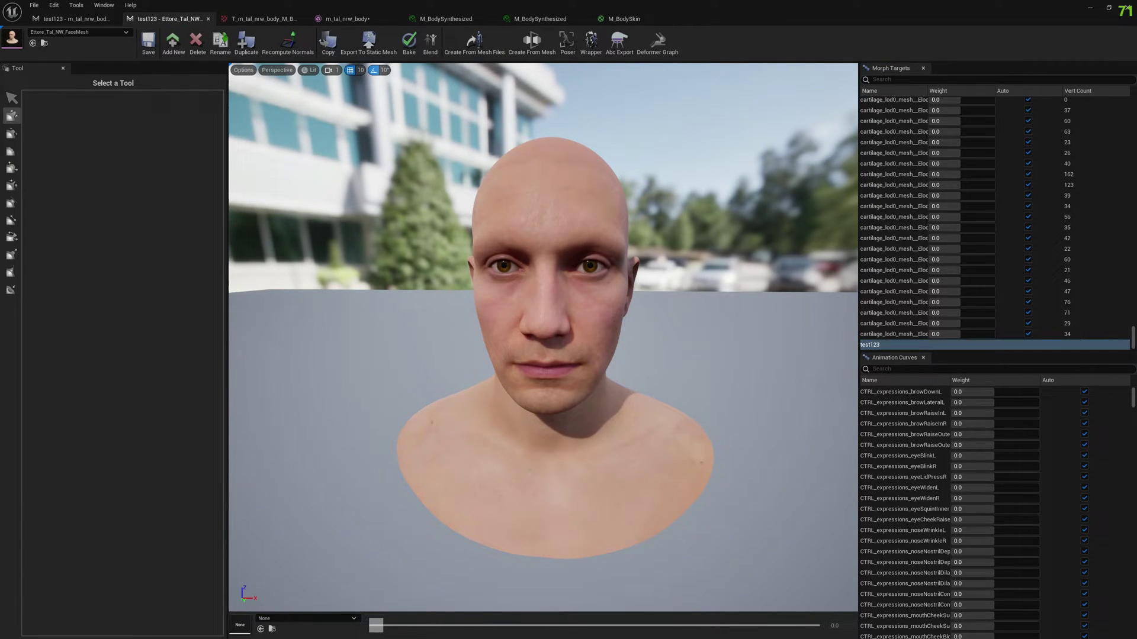
With the Move tool's mask selection enabled, paint a vertex mask over the whole front of the face.
left_click(12, 97)
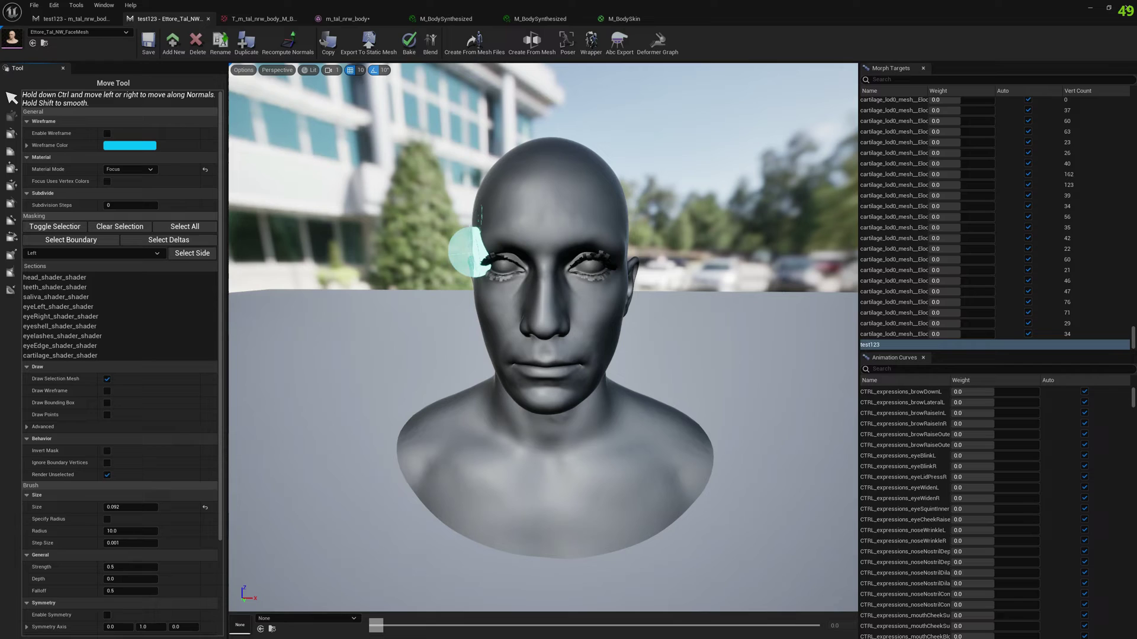
left_click(55, 226)
mouse_move(548, 243)
left_mouse_down()
mouse_move(515, 240)
mouse_move(515, 266)
mouse_move(589, 261)
mouse_move(520, 299)
mouse_move(543, 386)
mouse_move(602, 317)
mouse_move(581, 264)
mouse_move(516, 326)
mouse_move(575, 198)
mouse_move(511, 210)
mouse_move(528, 183)
mouse_move(594, 213)
mouse_move(604, 329)
mouse_move(504, 383)
mouse_move(503, 295)
mouse_move(495, 325)
mouse_move(545, 376)
mouse_move(531, 401)
mouse_move(584, 379)
mouse_move(597, 262)
mouse_move(610, 283)
mouse_move(595, 370)
mouse_move(578, 198)
mouse_move(502, 185)
mouse_move(568, 168)
mouse_move(589, 200)
left_mouse_up()
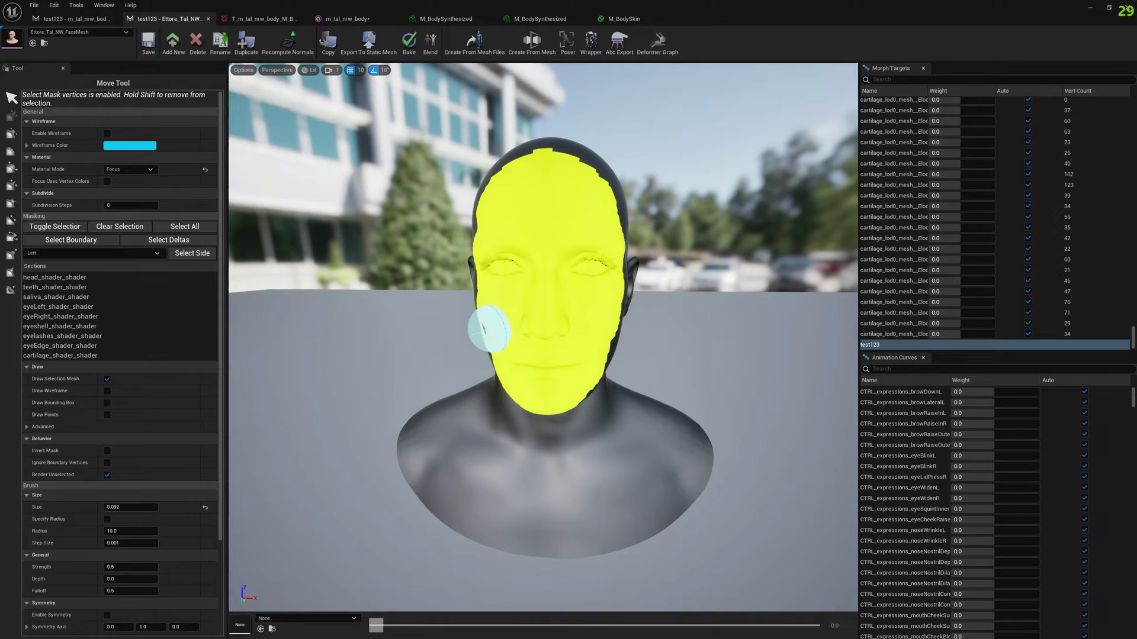
Export the face mask selection to textures at 2048 x 2048 for the mesh sections and save all generated texture assets.
left_click(54, 5)
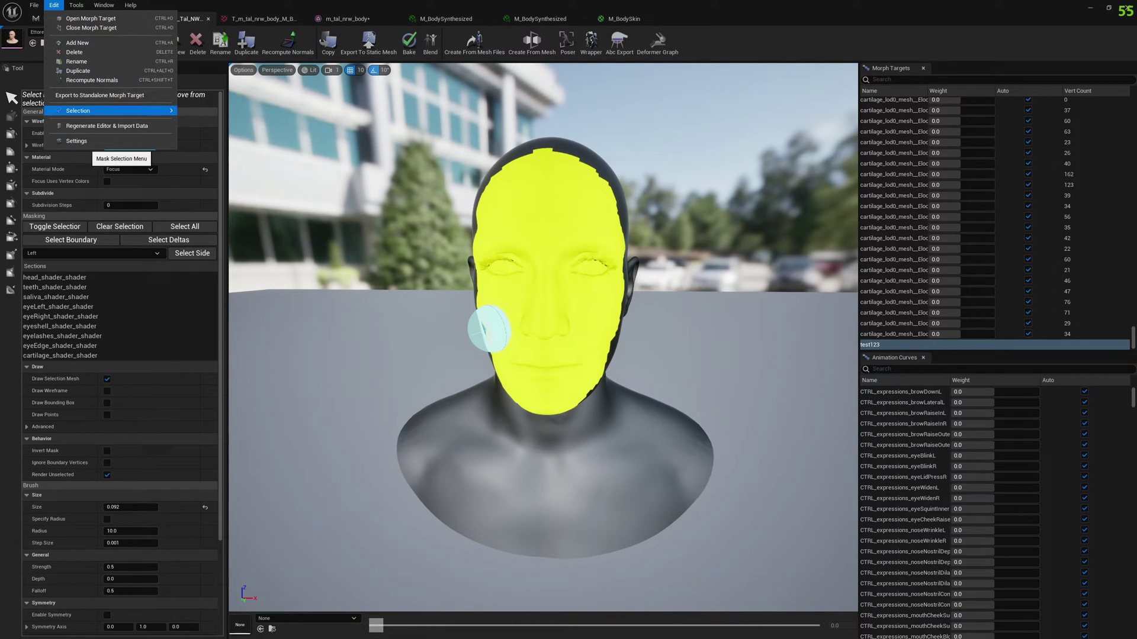
mouse_move(85, 111)
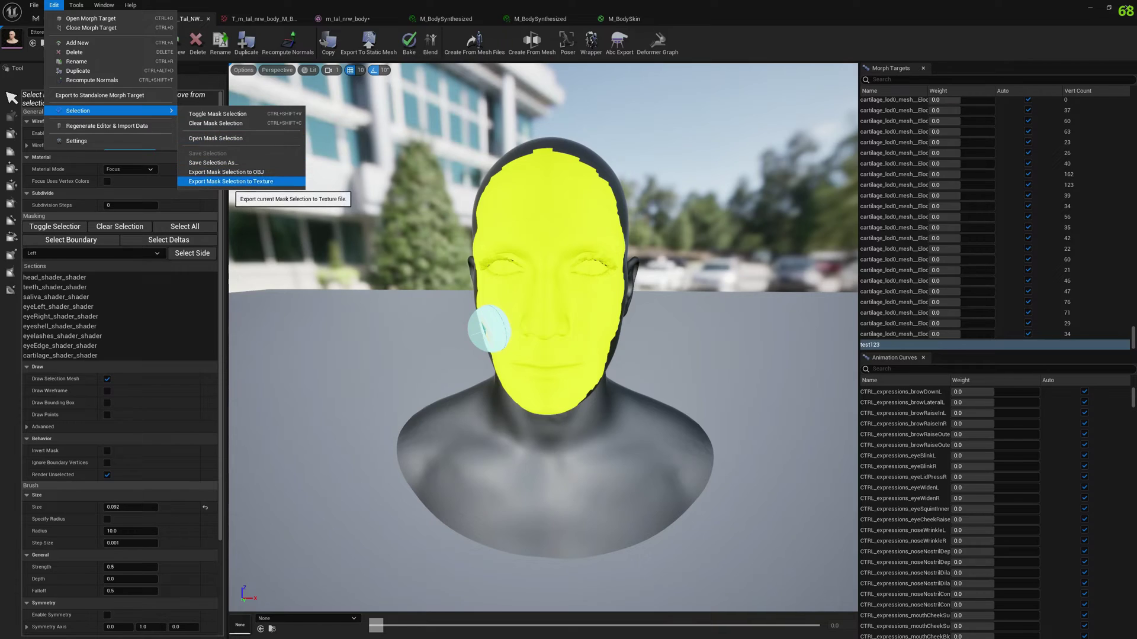
left_click(234, 181)
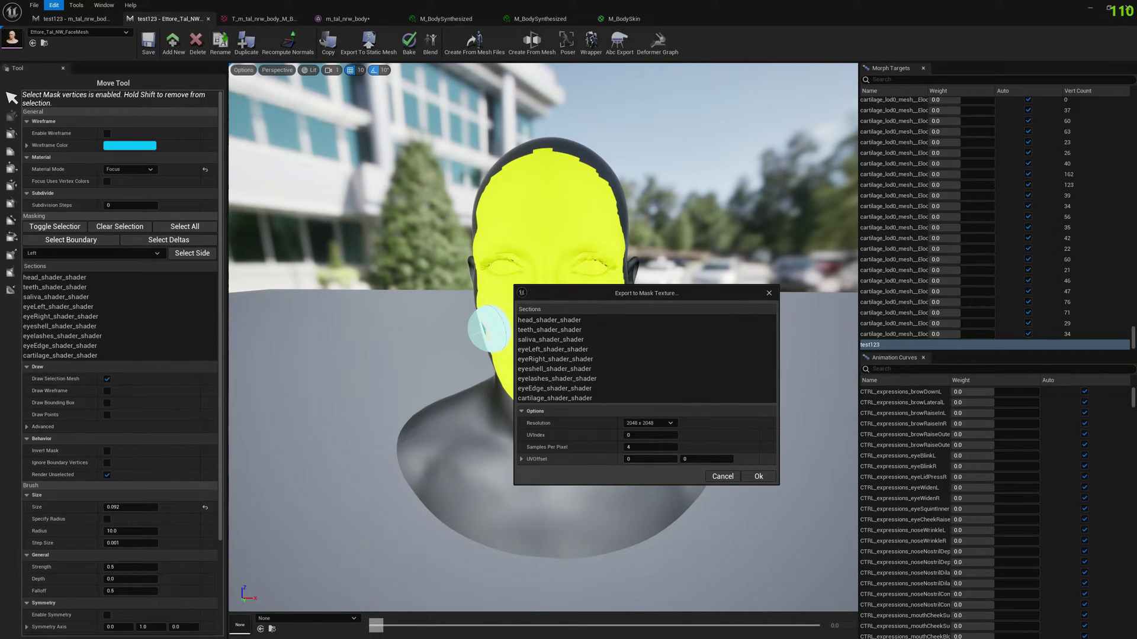
left_click(758, 476)
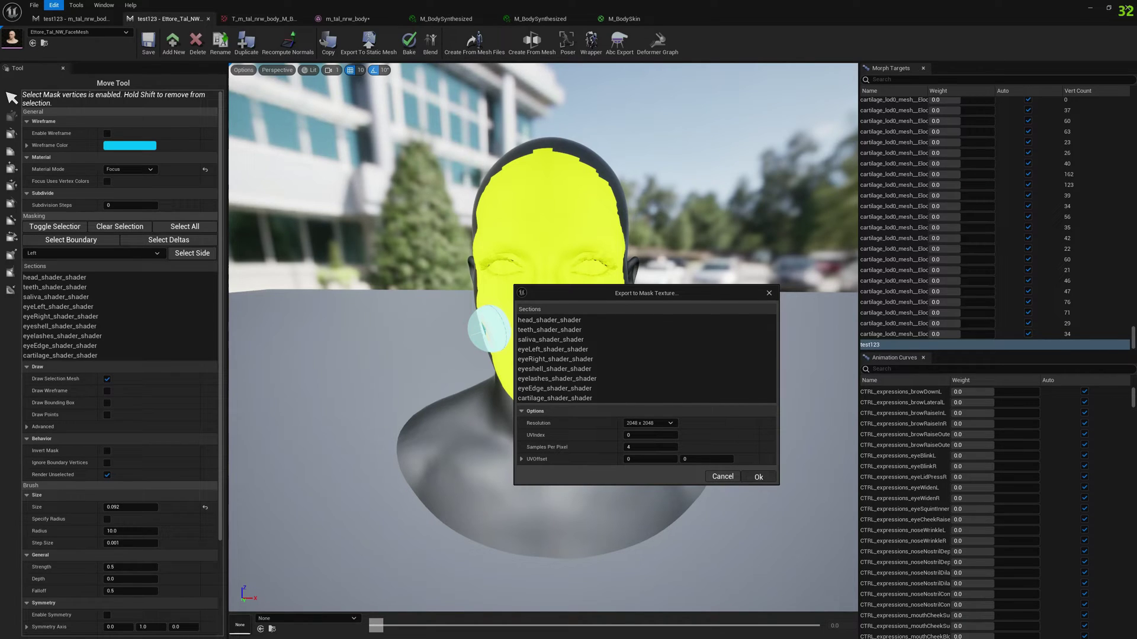
left_click(604, 415)
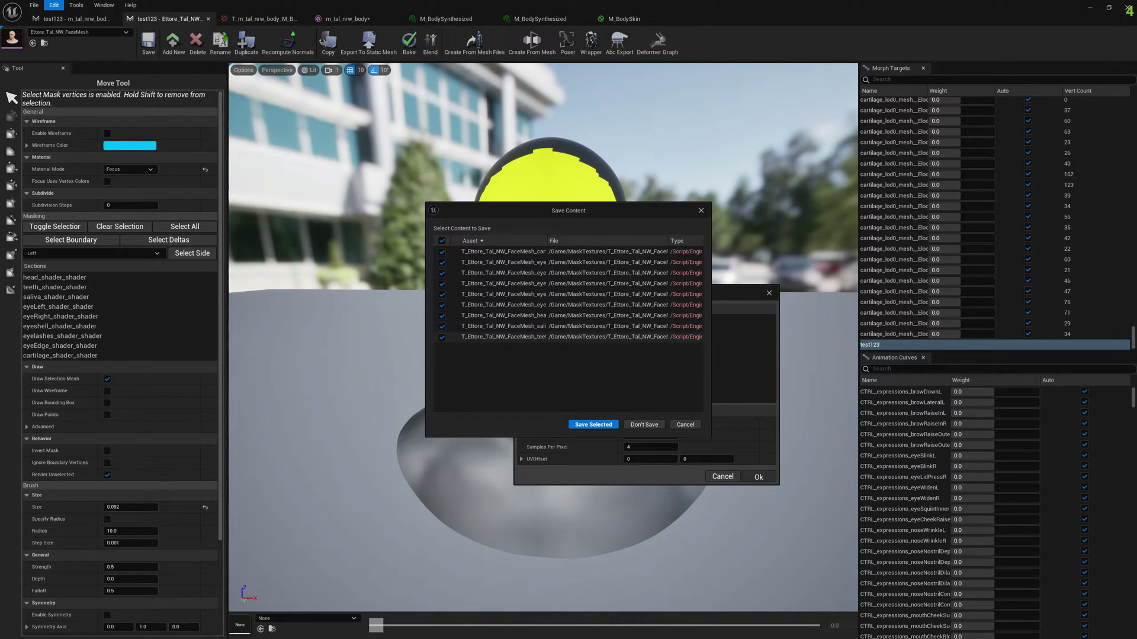
left_click_drag(526, 216, 588, 247)
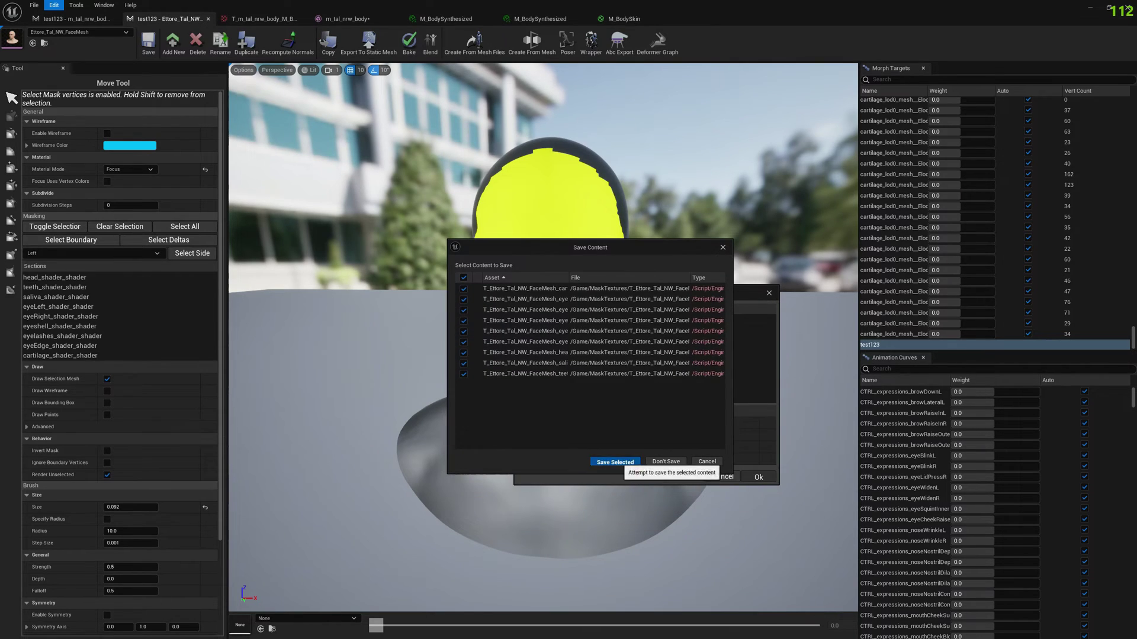
left_click(613, 460)
key("Return")
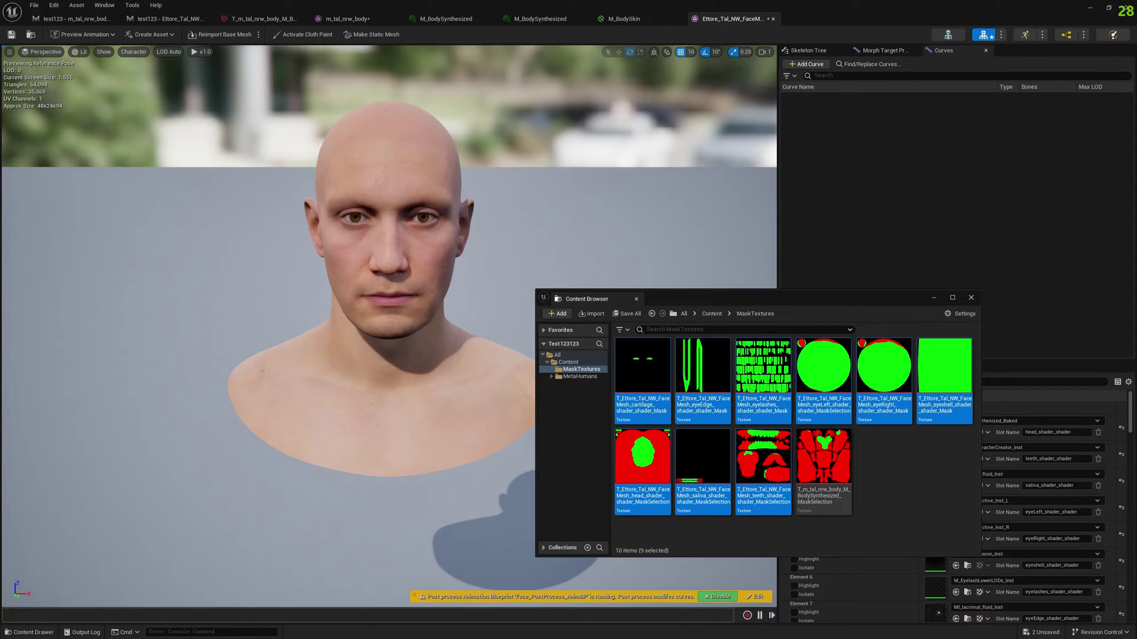
Select the head_shader mask texture in the MaskTextures folder and return to the face skeletal mesh.
left_click_drag(747, 298, 550, 288)
left_click(490, 450)
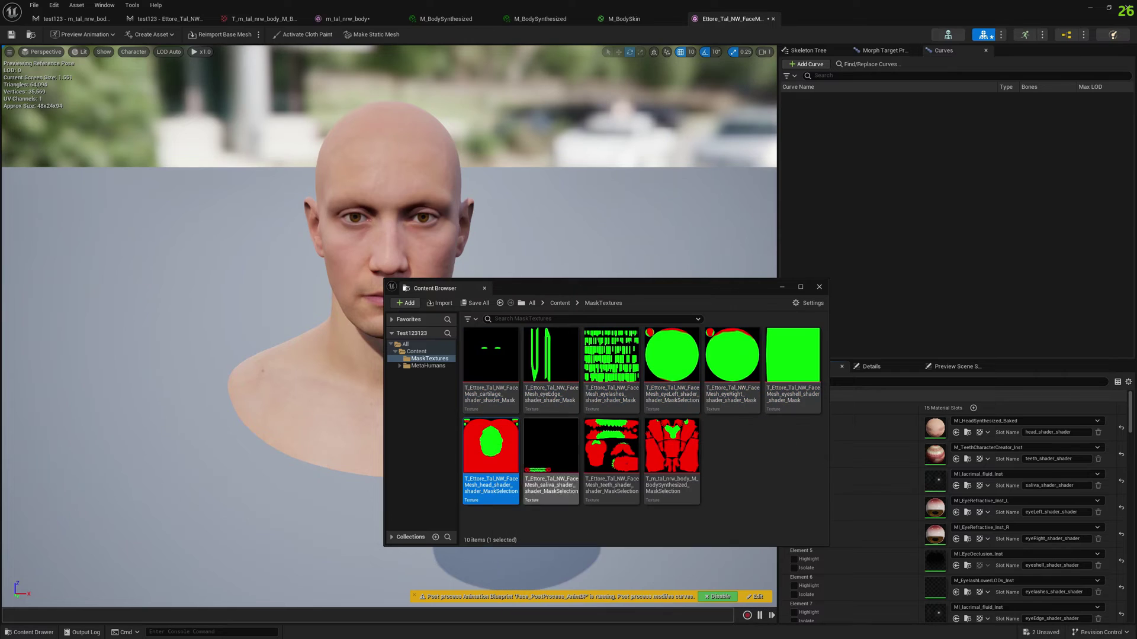
left_click(732, 18)
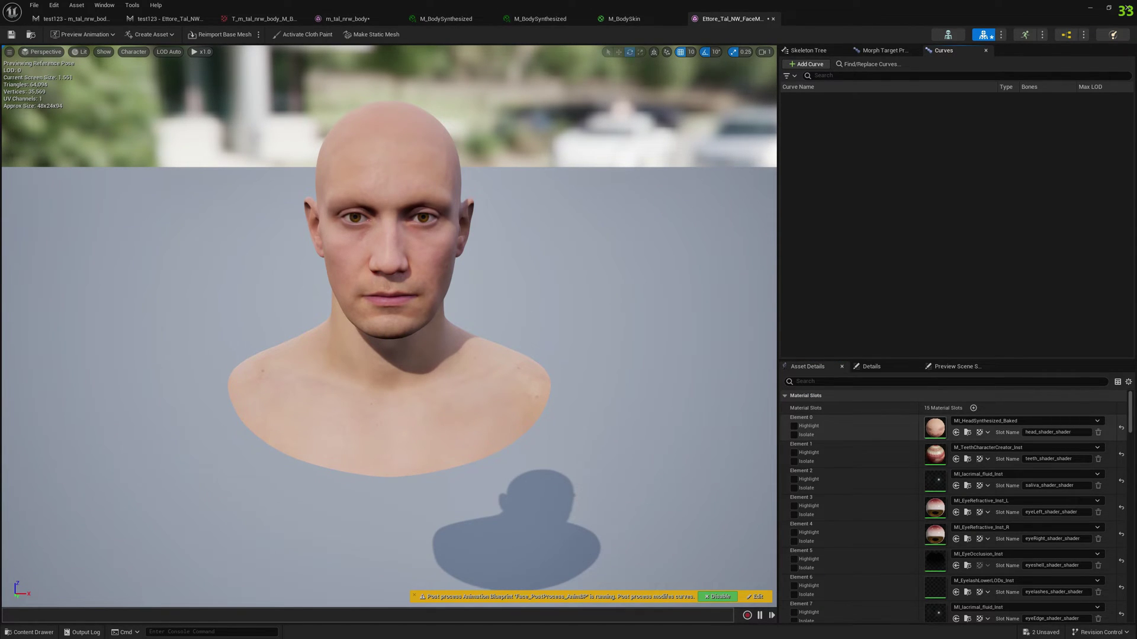
Open the face mesh's MI_HeadSynthesized_Baked material and follow its parent materials up to the M_Head_Baked graph.
double_click(935, 427)
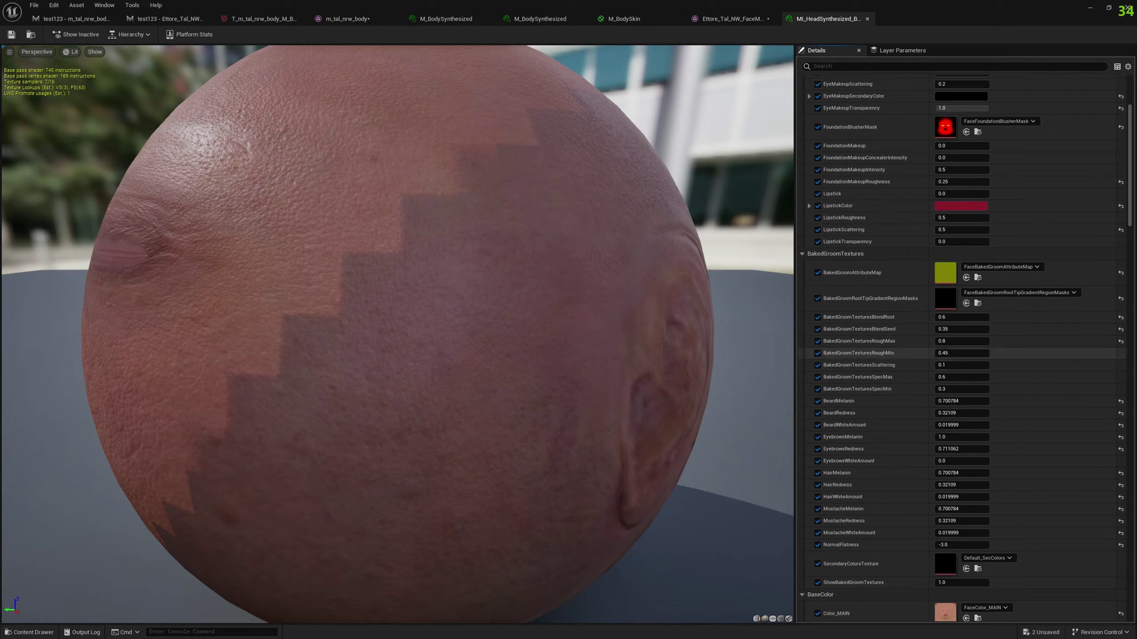
scroll(962, 349, "down", 15)
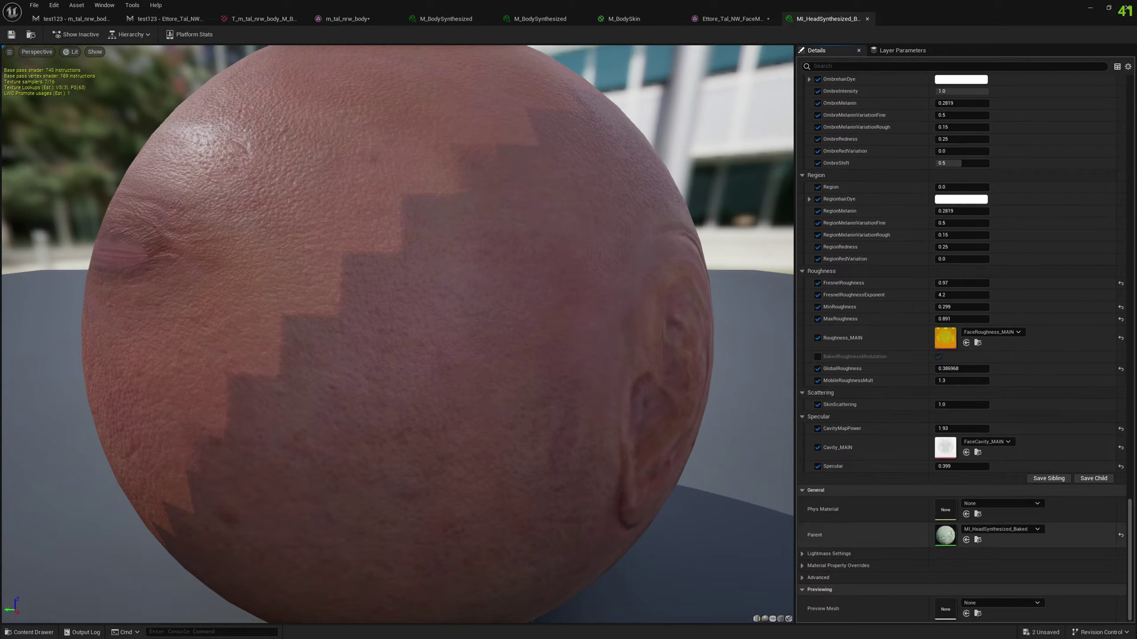
double_click(945, 534)
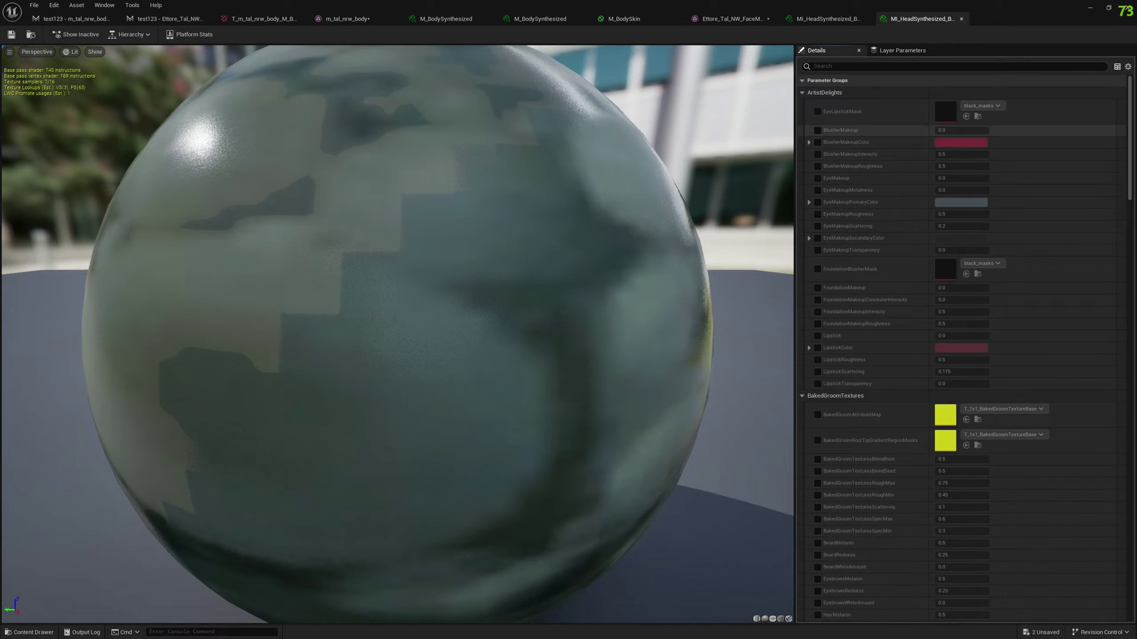
scroll(945, 535, "down", 20)
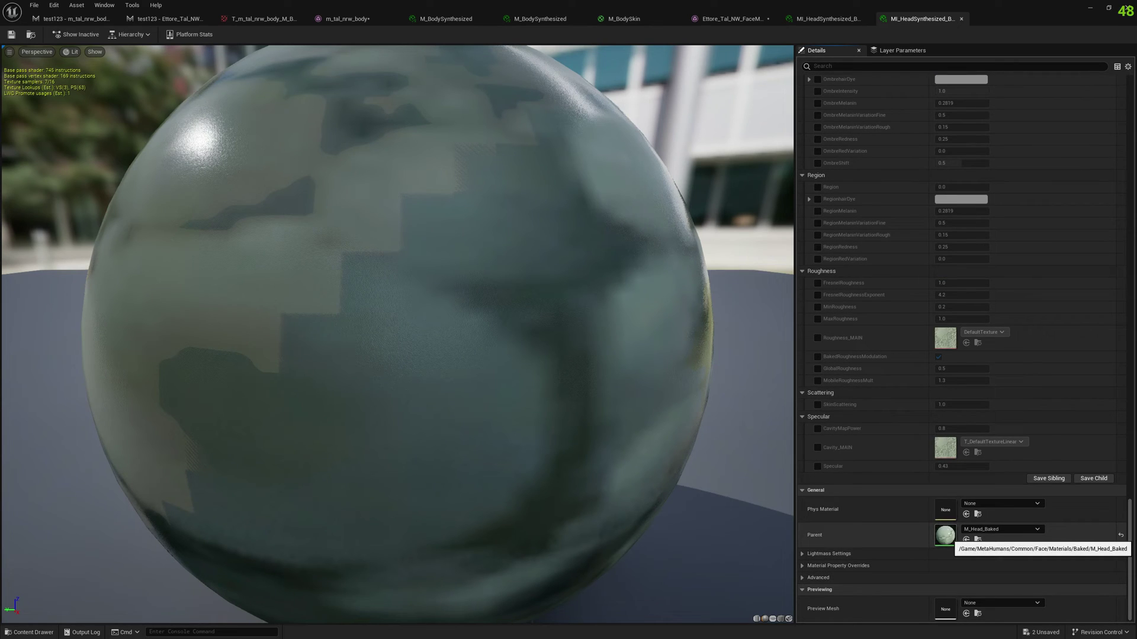
double_click(945, 535)
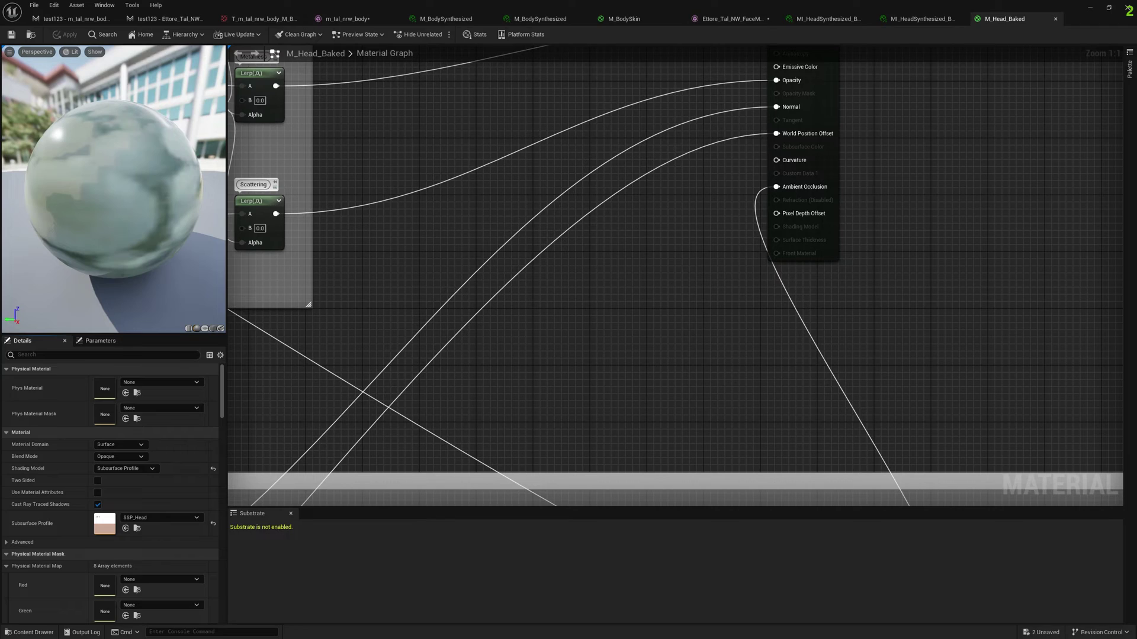
Set M_Head_Baked's blend mode to Masked and add a Texture Sample node using the head mask texture.
left_click(120, 456)
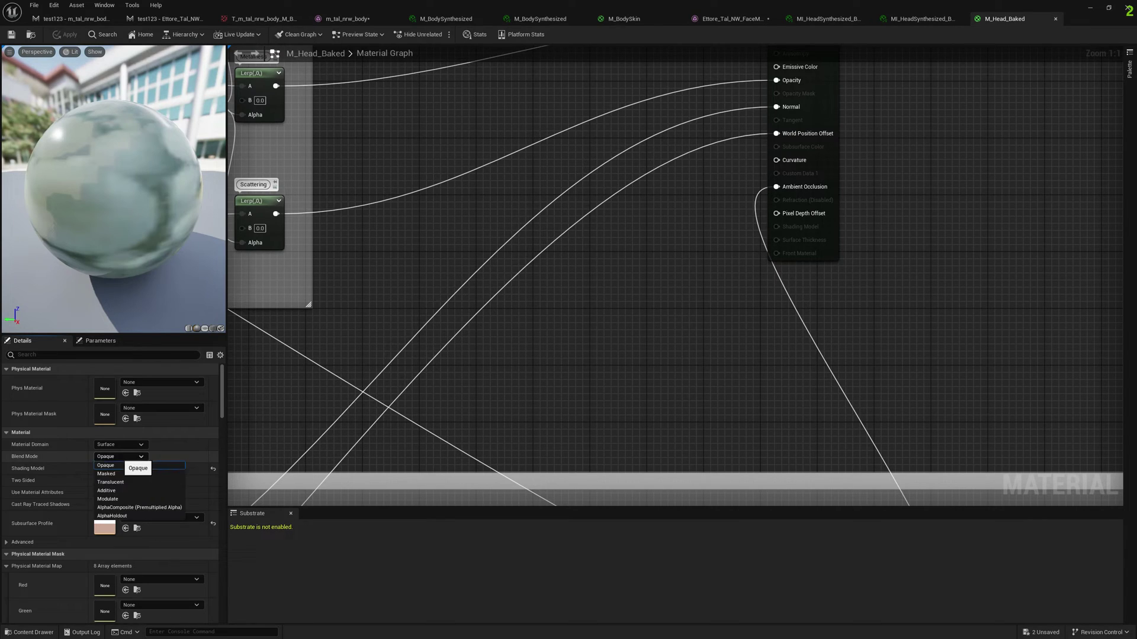
left_click(118, 474)
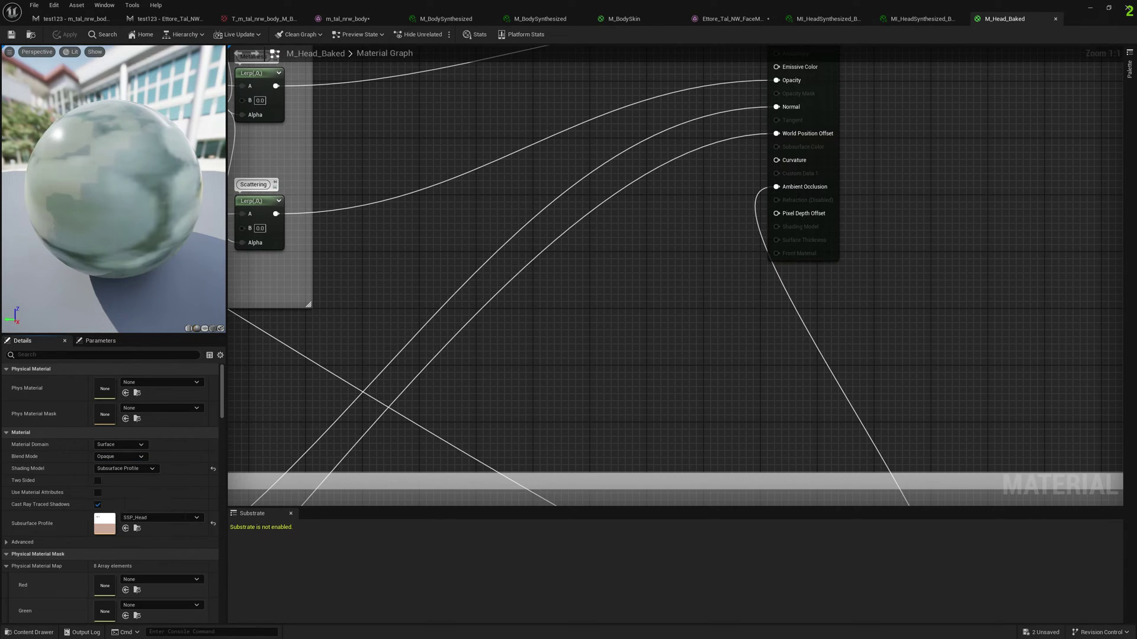
right_click(610, 225)
type("load")
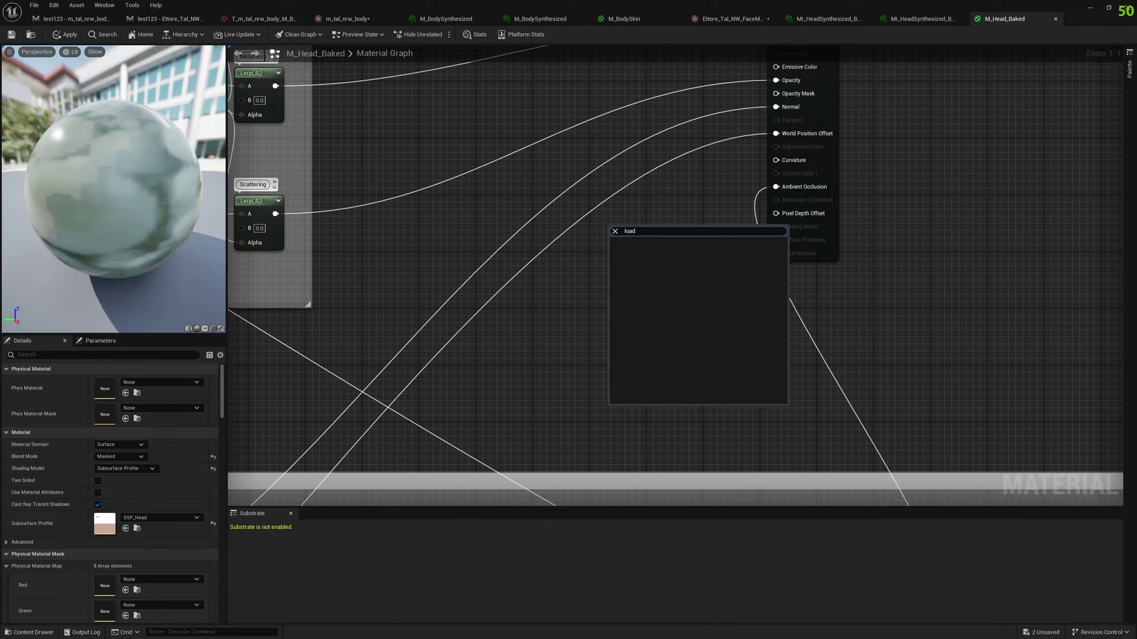
type("texture sam")
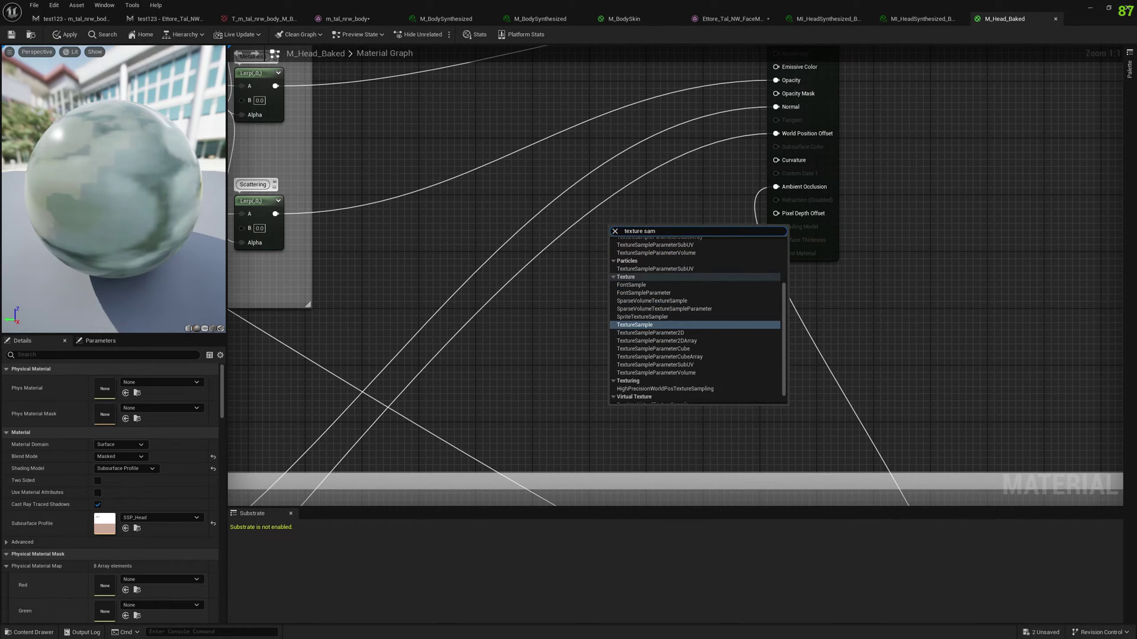
key("Return")
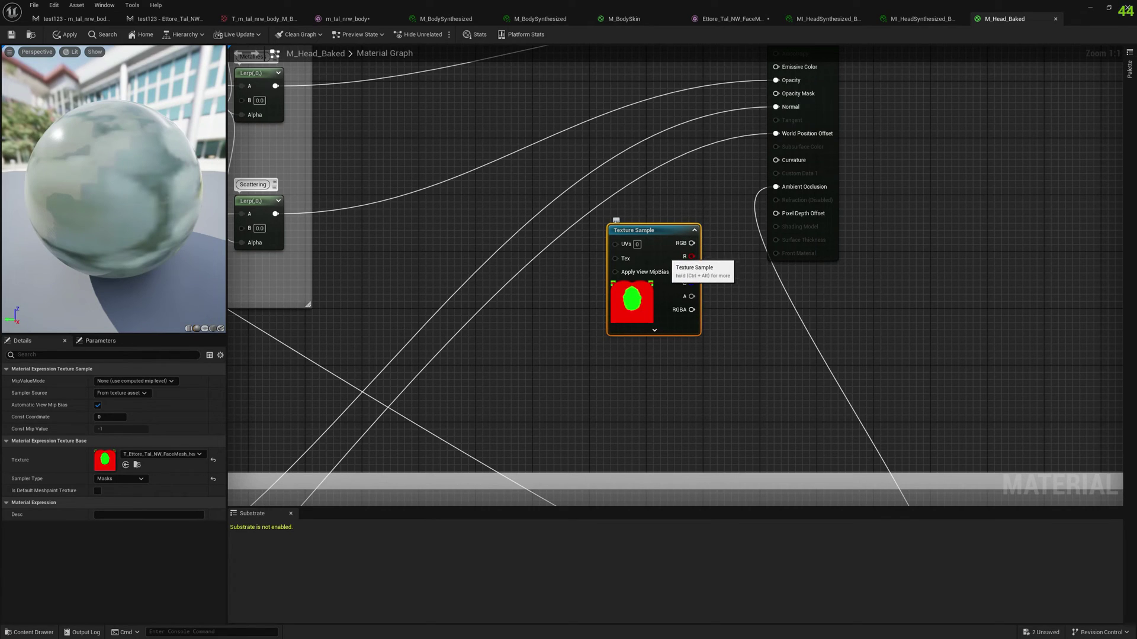
Connect the mask texture's green channel to the Opacity Mask input of M_Head_Baked, then apply and save the material.
left_click_drag(663, 230, 658, 201)
left_click_drag(688, 240, 776, 107)
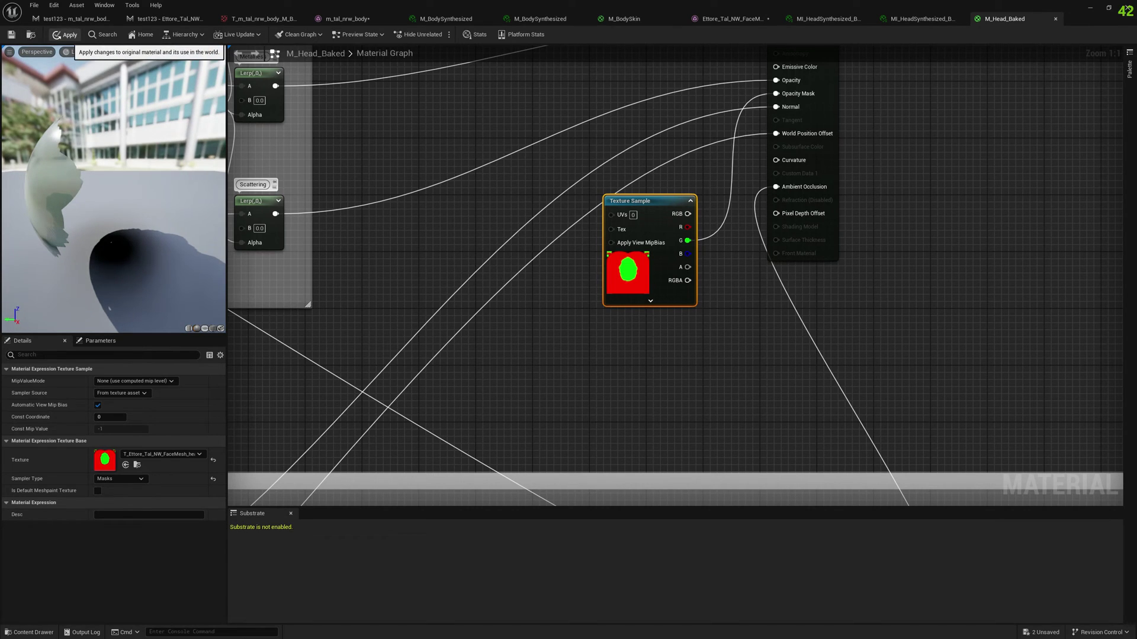
left_click(66, 35)
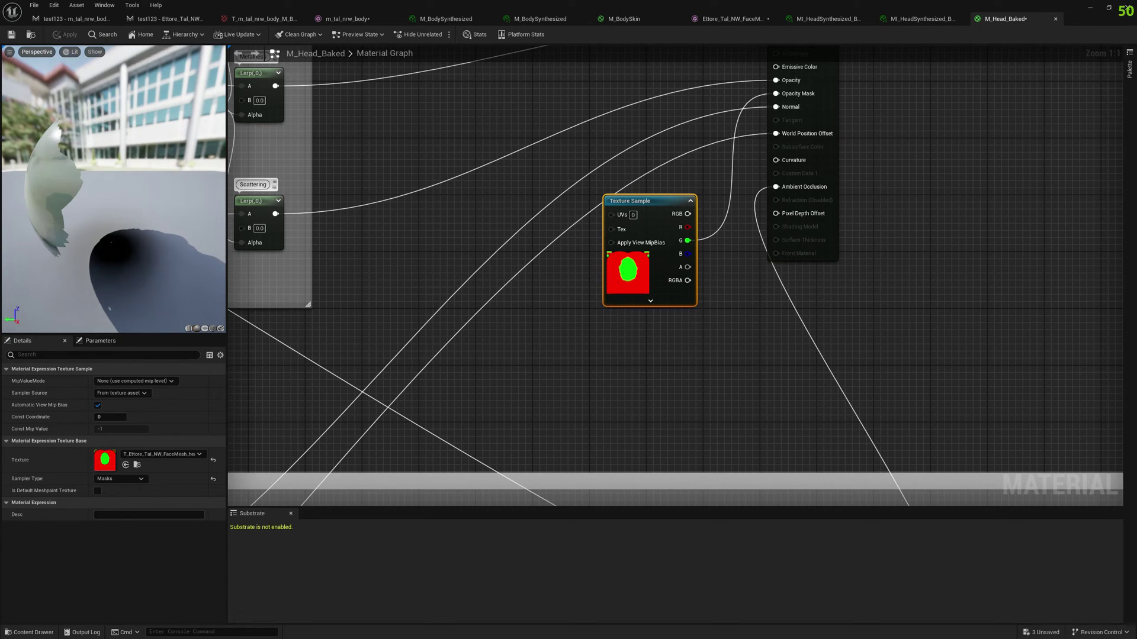
left_click(11, 35)
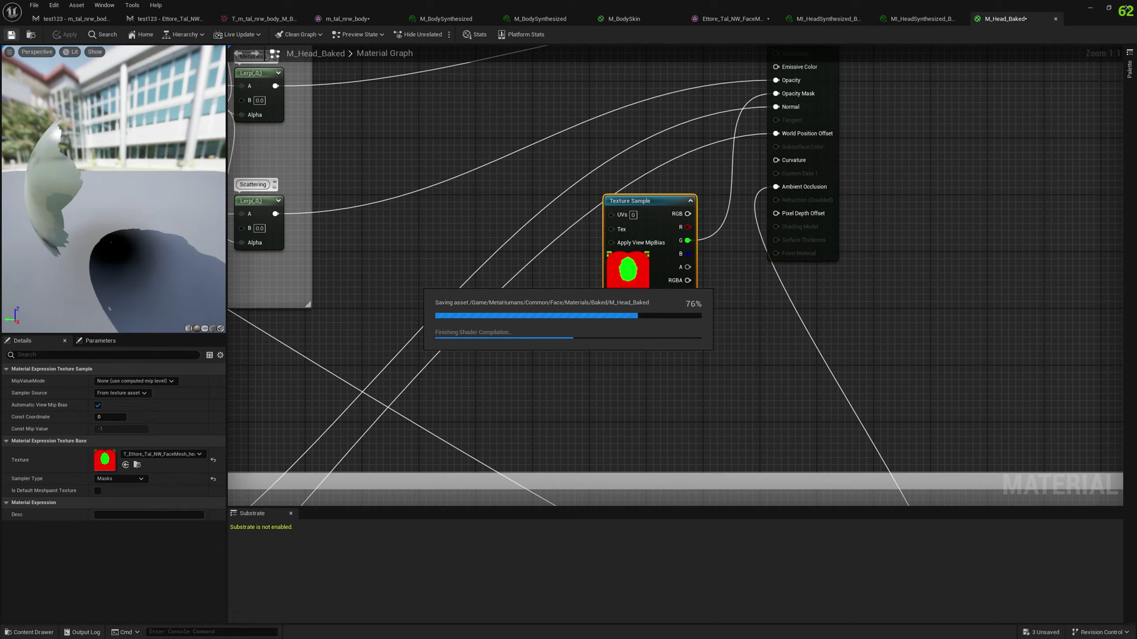
Inspect the opacity mask on the face skeletal mesh and return to the test123 morph target editor.
left_click(733, 18)
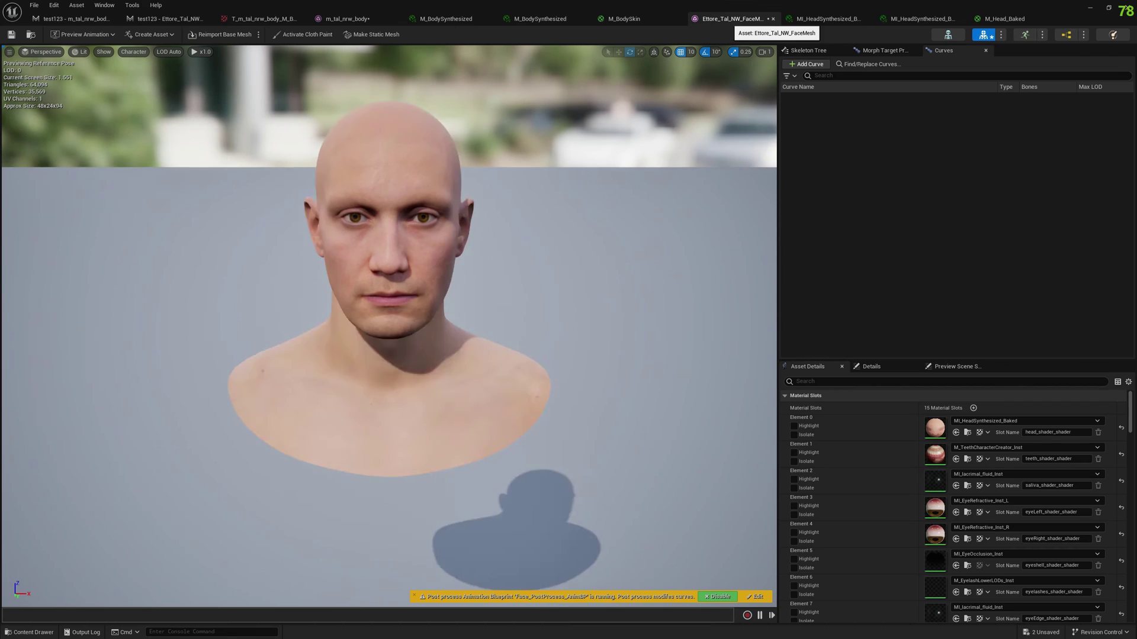
right_click_drag(389, 325, 355, 338)
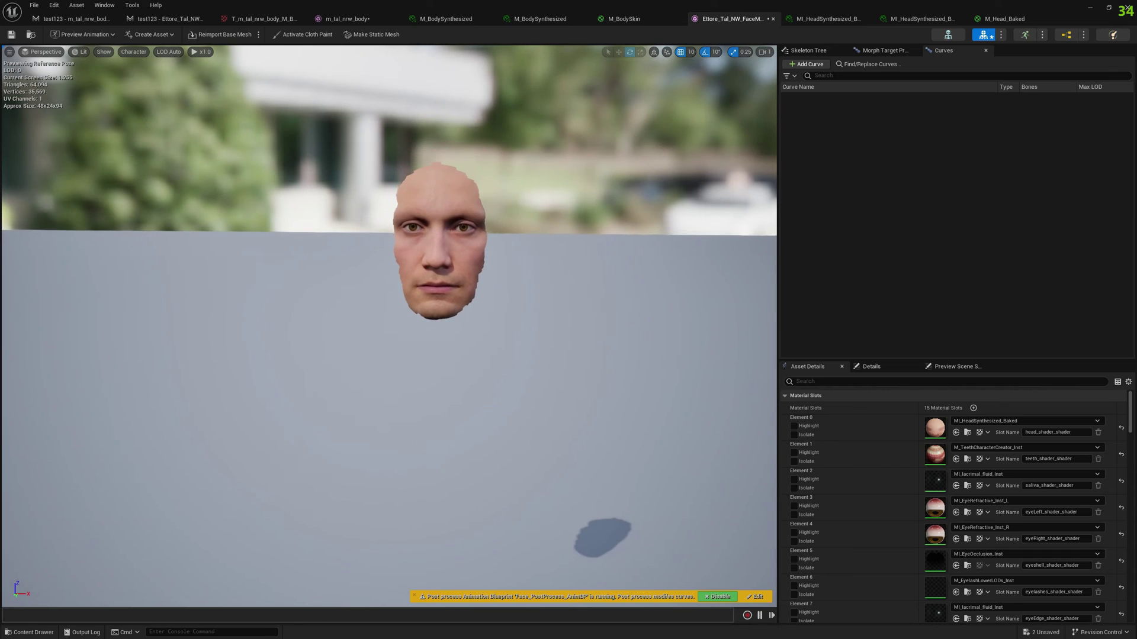
left_click(169, 18)
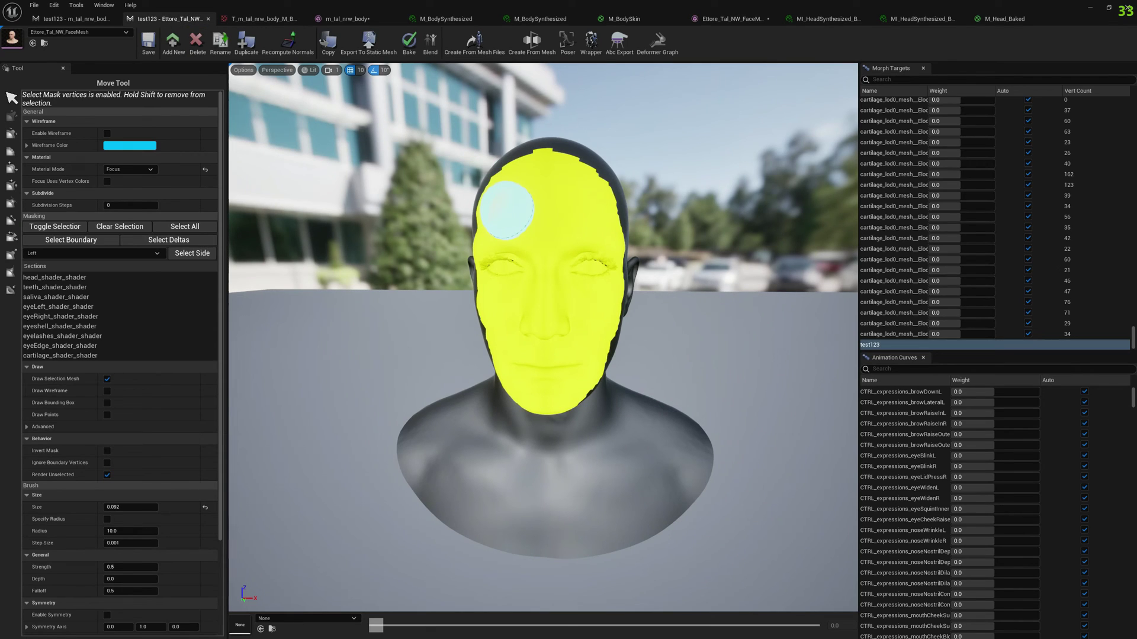